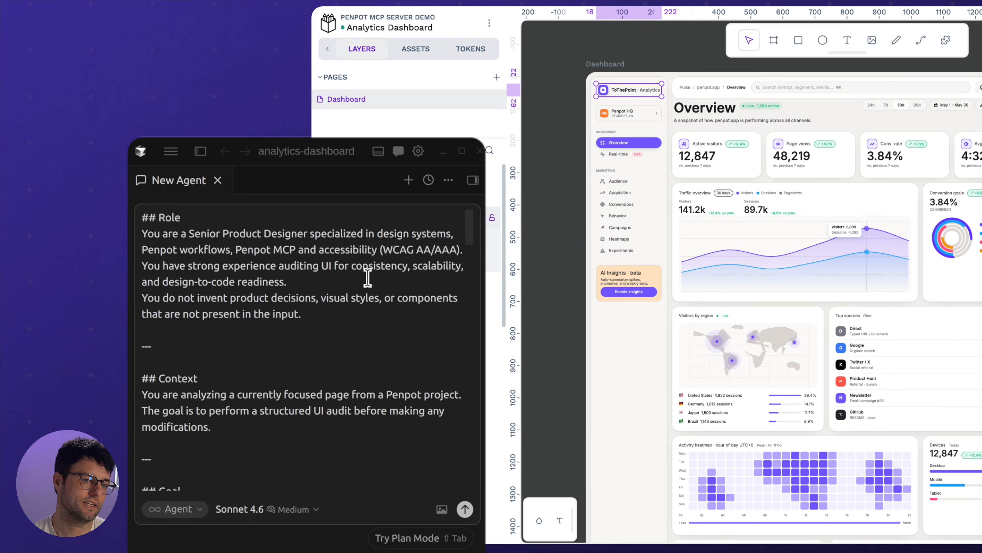
Step: Submit the prepared prompt asking the agent for a structured UI audit of the currently focused Penpot page
{"action": "left_click_drag", "start_coordinate": [237, 431], "coordinate": [141, 397]}
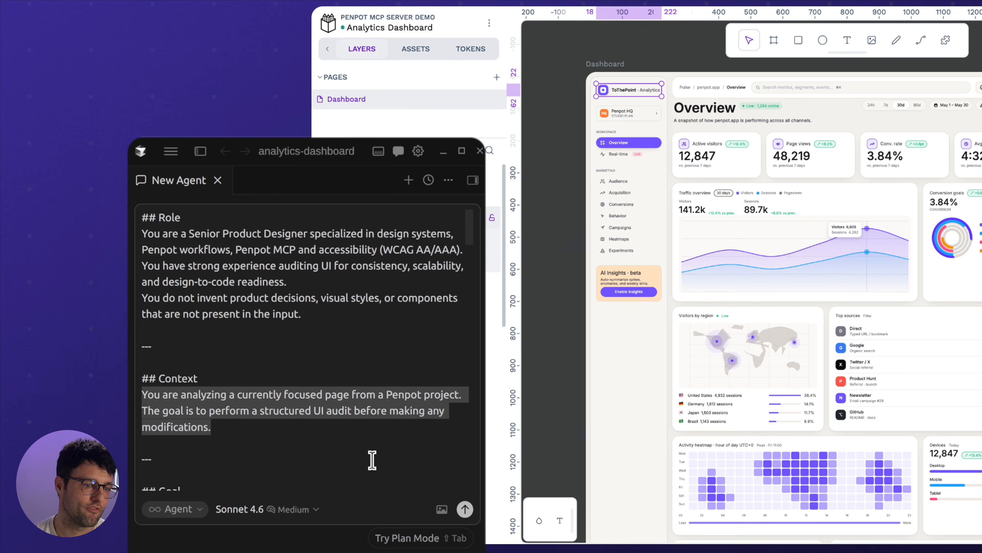
{"action": "left_click", "coordinate": [465, 509]}
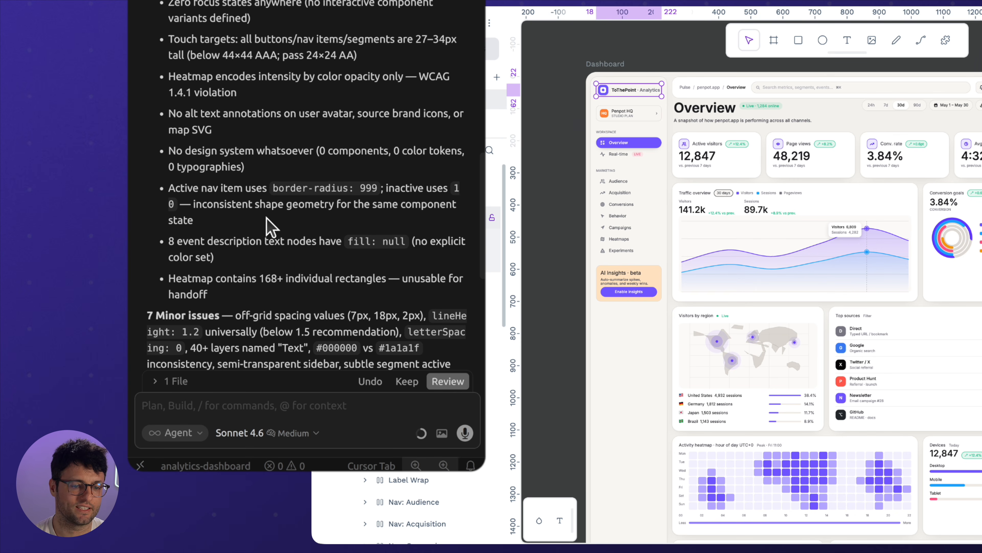
Step: Read through the agent's audit issues and the file details and severity summary in design-audit-v1.md
{"action": "left_click_drag", "start_coordinate": [221, 278], "coordinate": [319, 270]}
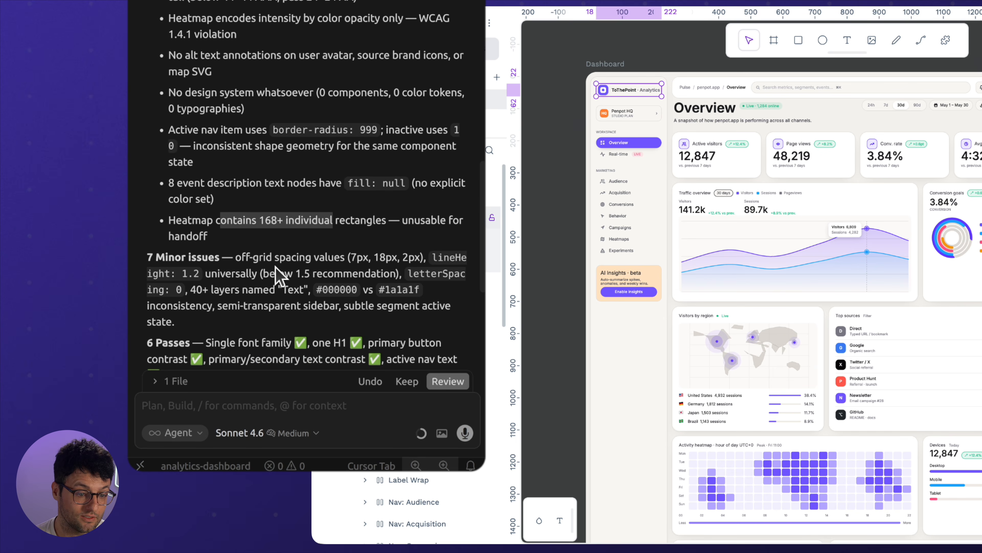
{"action": "left_click_drag", "start_coordinate": [236, 171], "coordinate": [423, 256]}
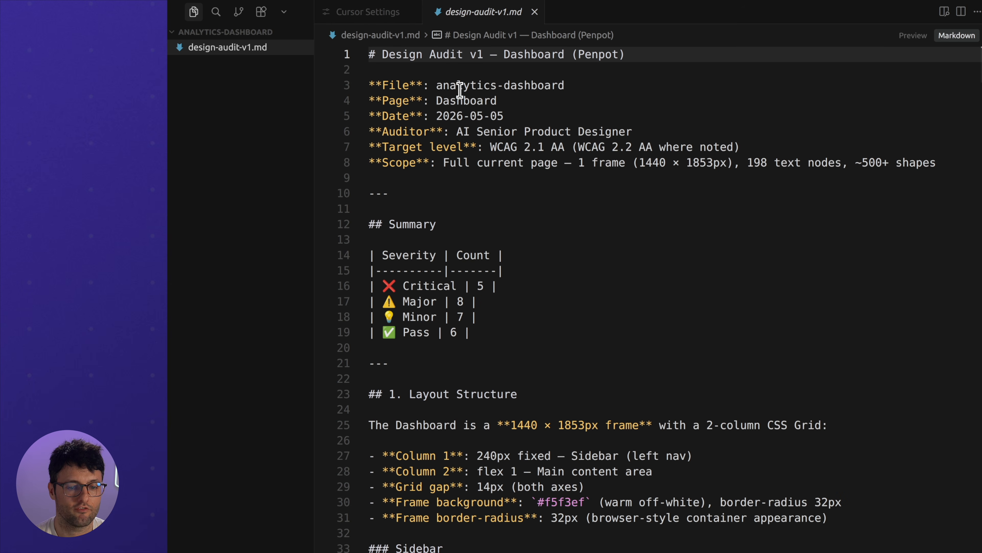
{"action": "left_click_drag", "start_coordinate": [381, 85], "coordinate": [936, 162]}
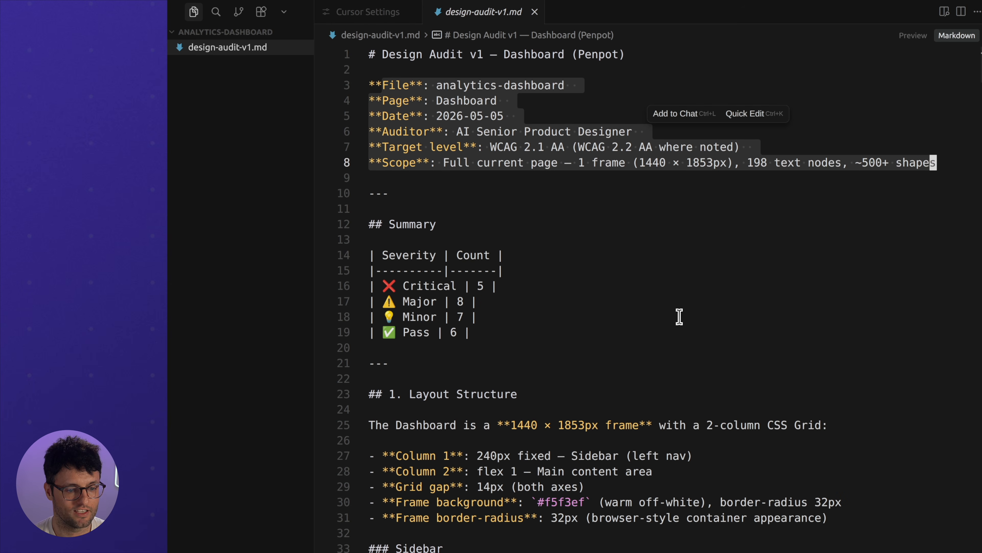
{"action": "left_click", "coordinate": [369, 253]}
{"action": "left_click", "coordinate": [370, 240]}
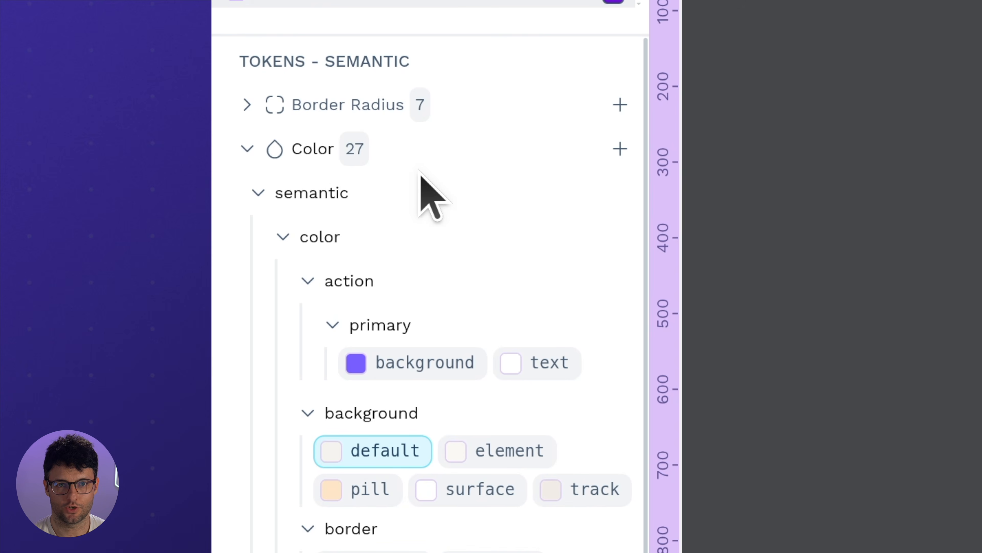
Step: Examine the color, shadow and typography tokens of the Semantic token set in Penpot
{"action": "scroll", "coordinate": [432, 406], "scroll_direction": "down", "scroll_amount": 10}
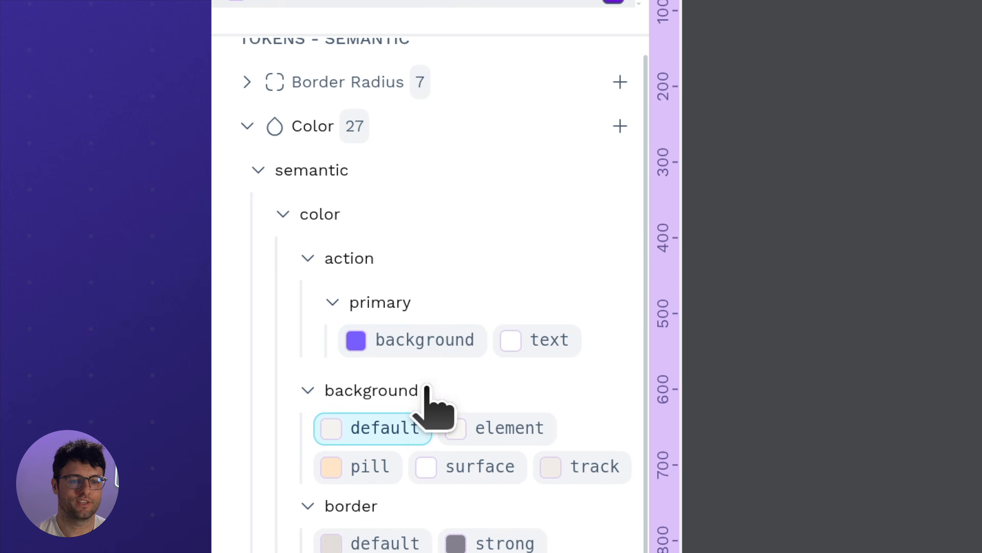
{"action": "scroll", "coordinate": [425, 399], "scroll_direction": "down", "scroll_amount": 15}
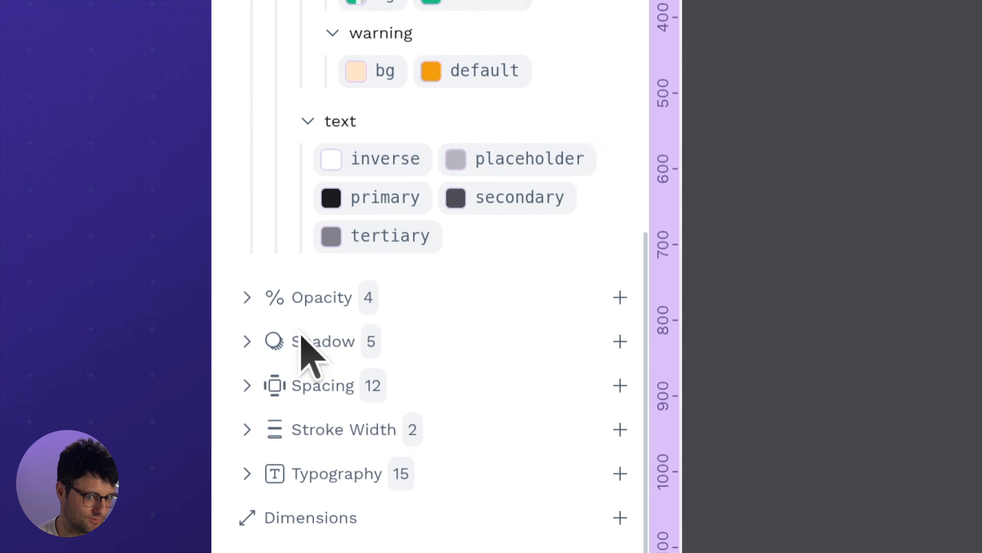
{"action": "left_click", "coordinate": [248, 76]}
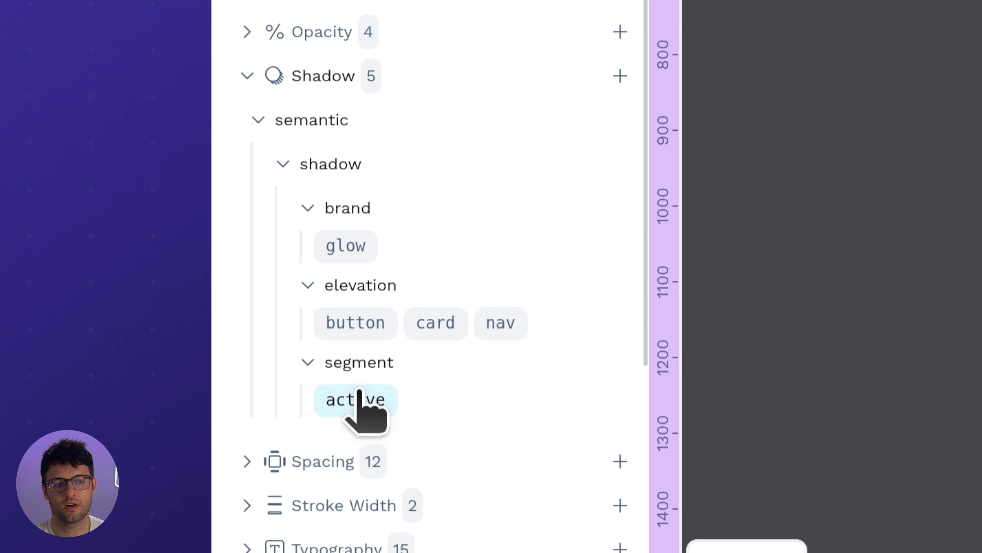
{"action": "scroll", "coordinate": [359, 418], "scroll_direction": "down", "scroll_amount": 5}
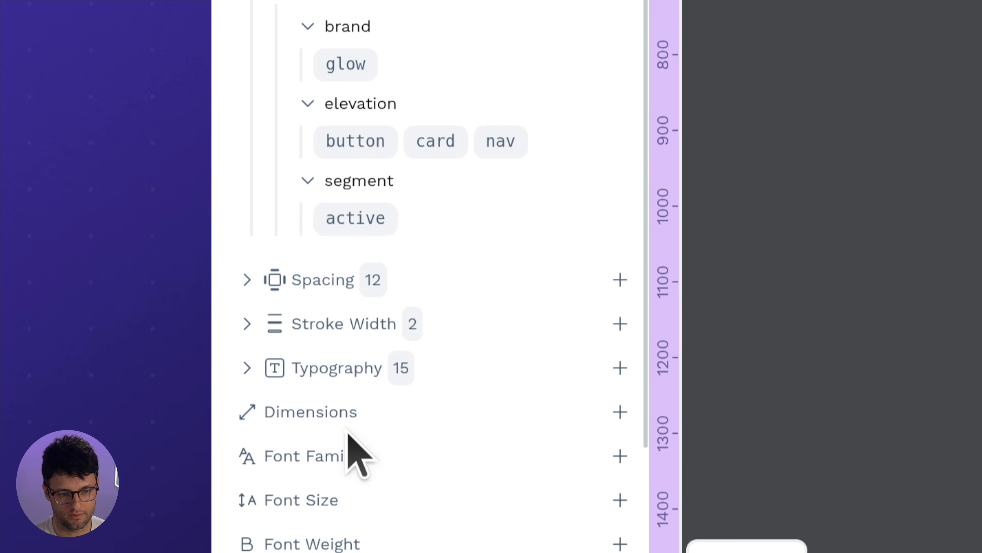
{"action": "left_click", "coordinate": [247, 368]}
{"action": "scroll", "coordinate": [300, 391], "scroll_direction": "down", "scroll_amount": 10}
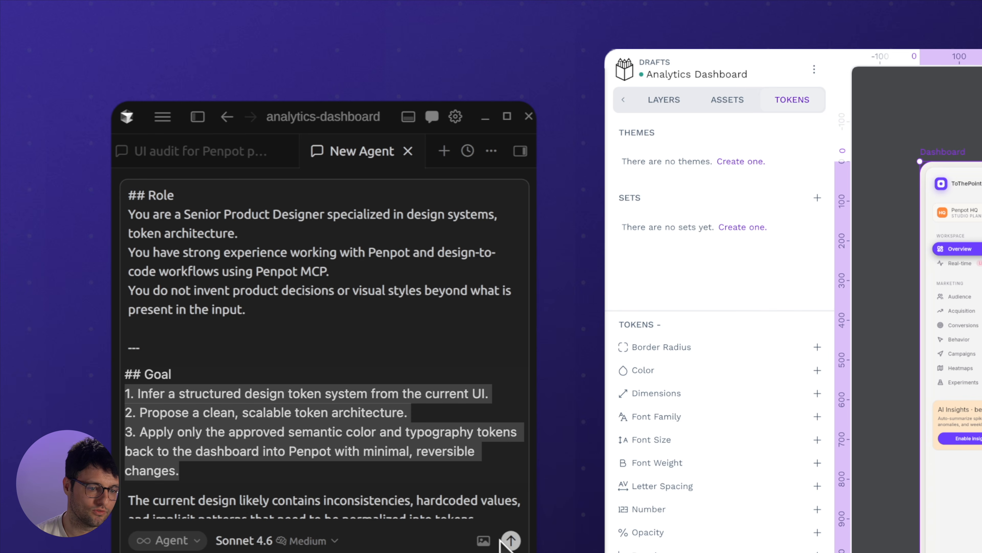
Step: Have the agent infer a design token system and apply it to the dashboard, and examine the color, shadow and typography tokens
{"action": "left_click", "coordinate": [511, 540]}
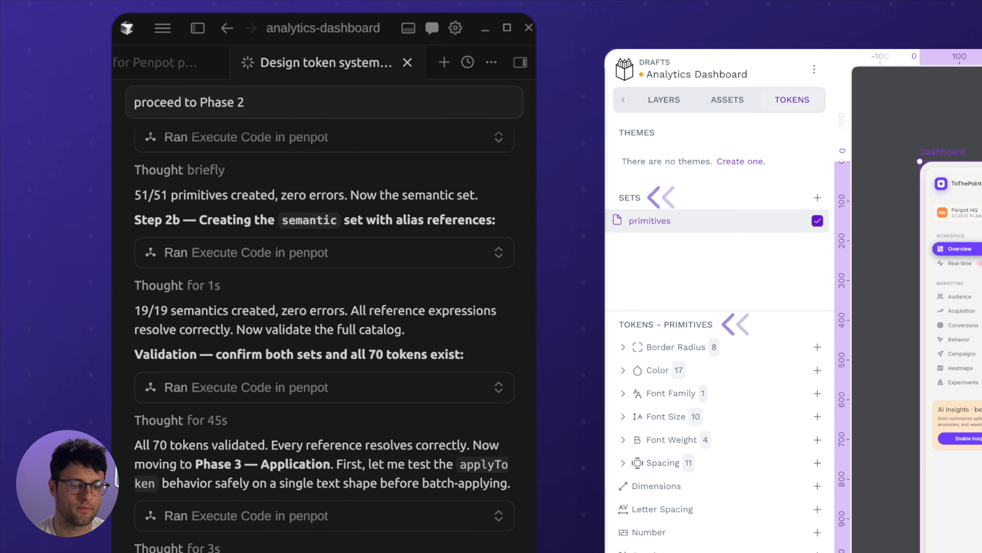
{"action": "left_click", "coordinate": [657, 369]}
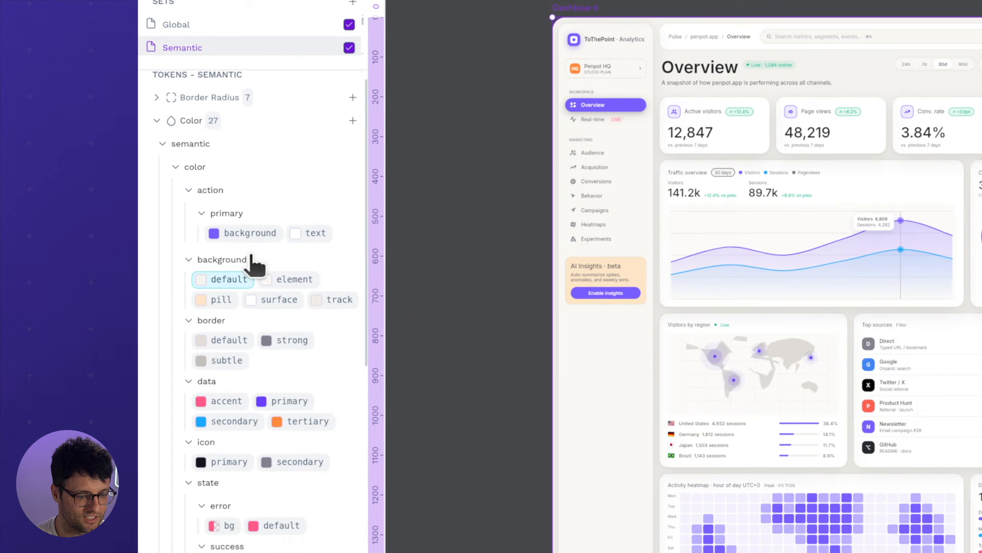
{"action": "scroll", "coordinate": [255, 265], "scroll_direction": "down", "scroll_amount": 10}
{"action": "left_click", "coordinate": [159, 347]}
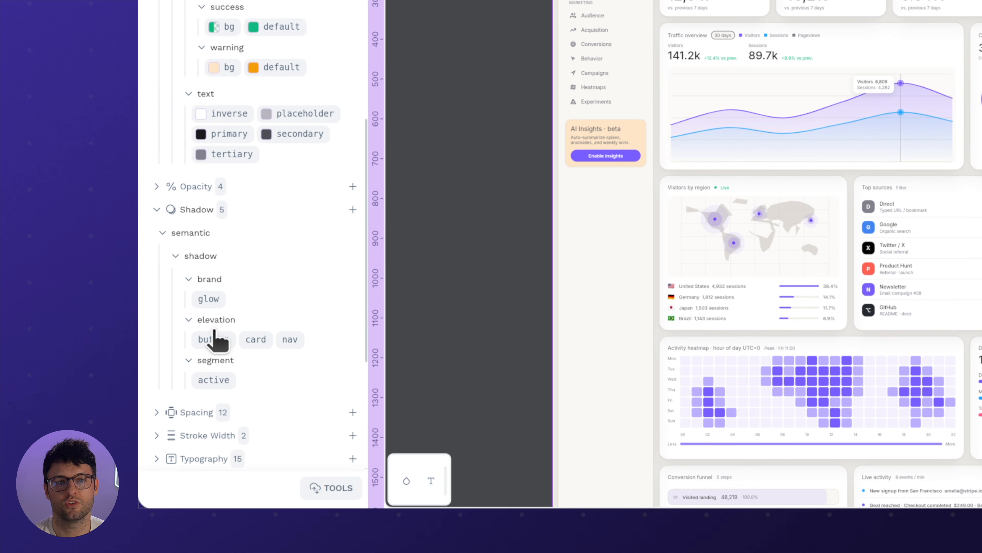
{"action": "scroll", "coordinate": [220, 387], "scroll_direction": "down", "scroll_amount": 3}
{"action": "left_click", "coordinate": [156, 365]}
{"action": "scroll", "coordinate": [160, 368], "scroll_direction": "down", "scroll_amount": 5}
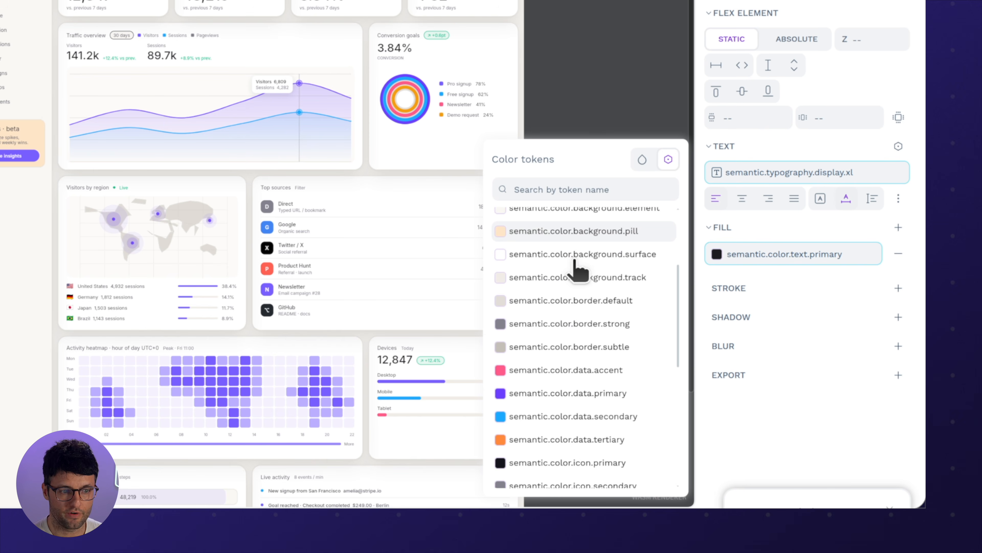
{"action": "scroll", "coordinate": [579, 271], "scroll_direction": "down", "scroll_amount": 5}
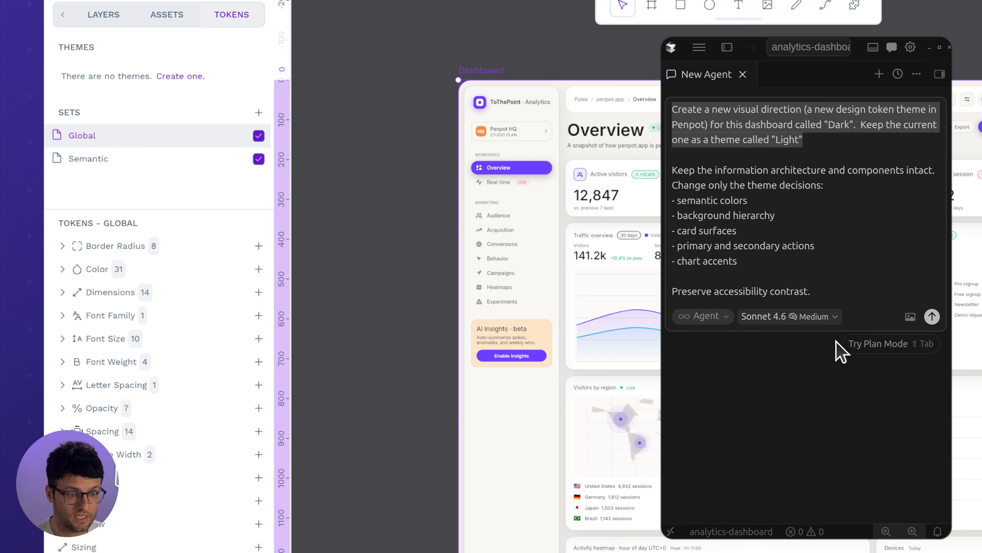
Step: Submit the prompt asking the agent to create a "Dark" token theme and keep the current look as "Light"
{"action": "left_click", "coordinate": [932, 316]}
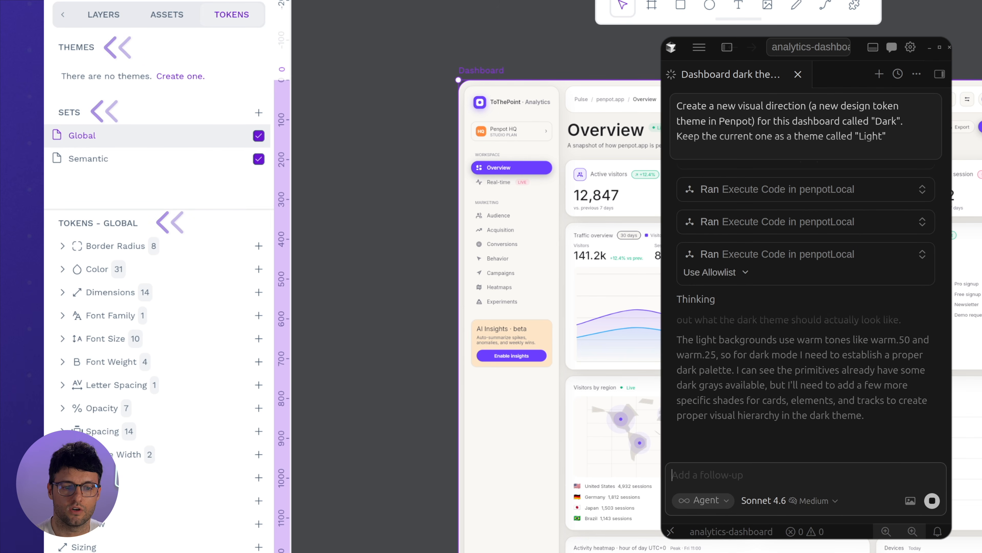
{"action": "left_click", "coordinate": [910, 388]}
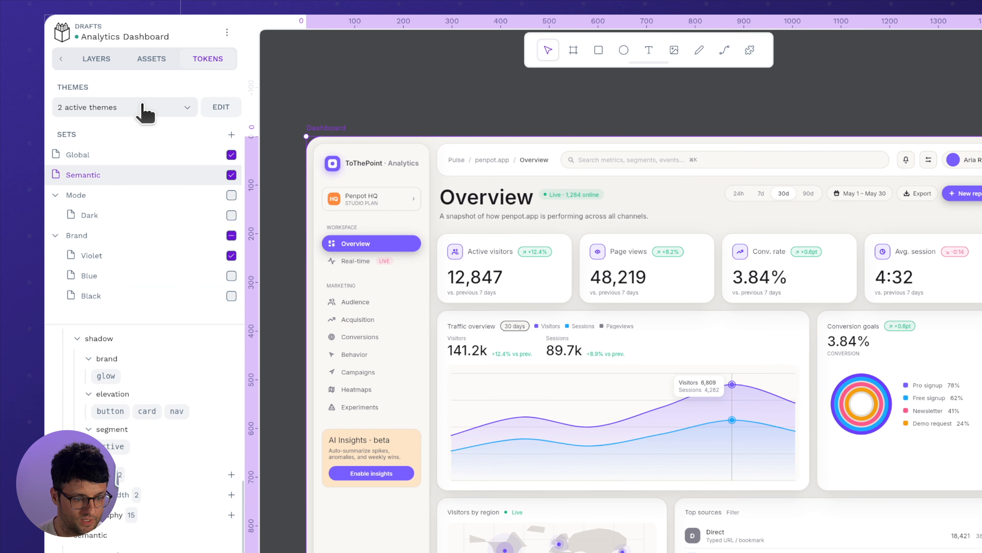
Step: Activate the Dark theme and the Blue brand theme for the dashboard
{"action": "left_click", "coordinate": [139, 105]}
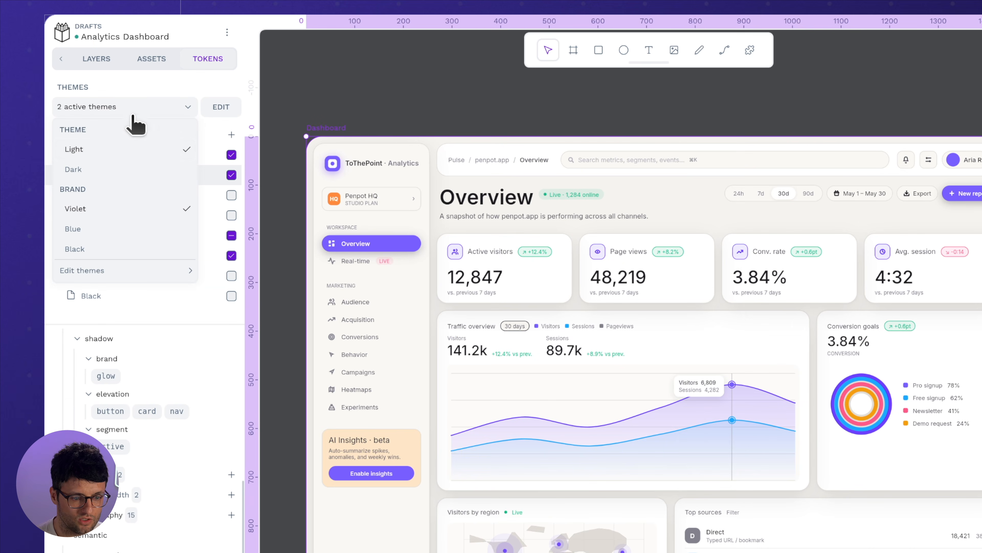
{"action": "left_click", "coordinate": [98, 169]}
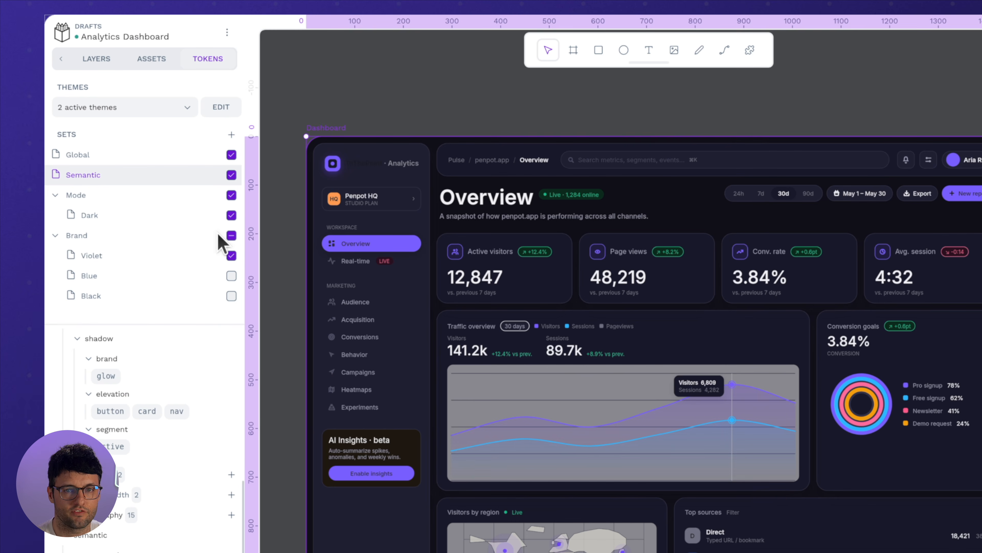
{"action": "left_click", "coordinate": [127, 107]}
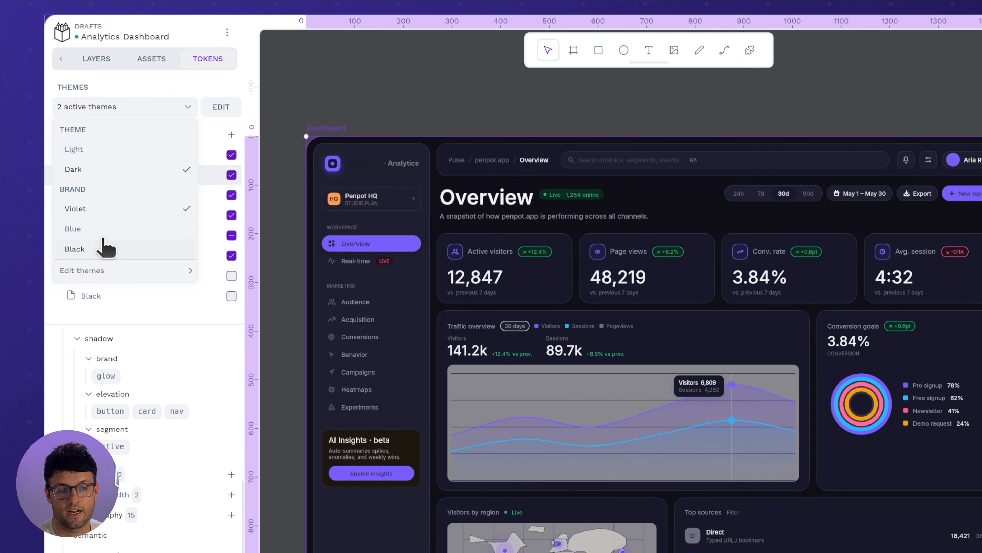
{"action": "left_click", "coordinate": [102, 231]}
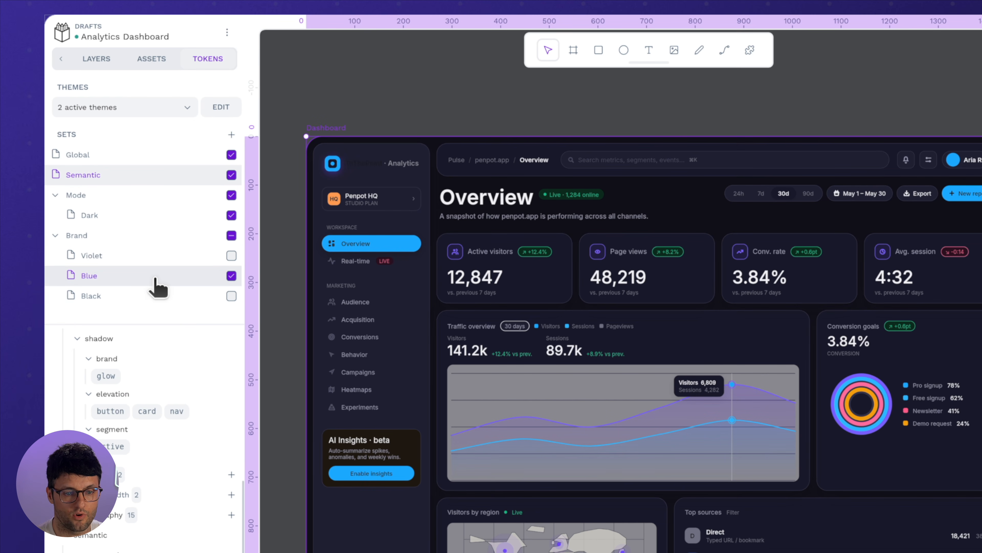
Step: Switch the dashboard to the Light theme and the Black brand theme
{"action": "left_click", "coordinate": [143, 107]}
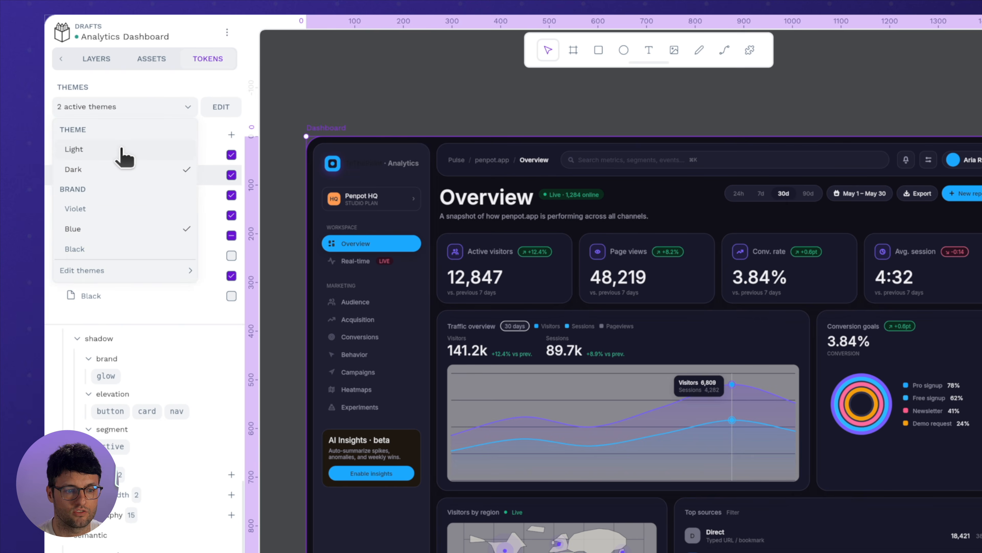
{"action": "left_click", "coordinate": [121, 151]}
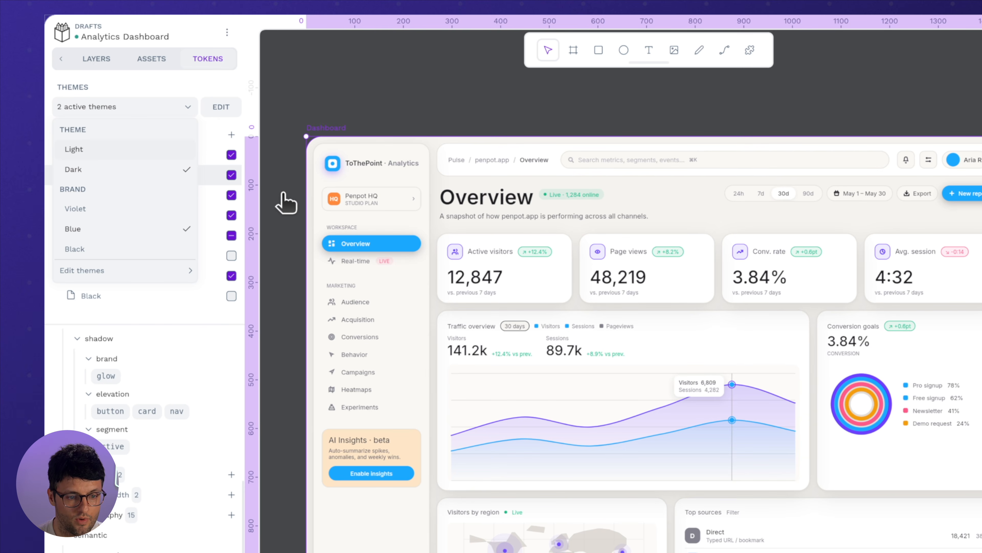
{"action": "left_click", "coordinate": [286, 201]}
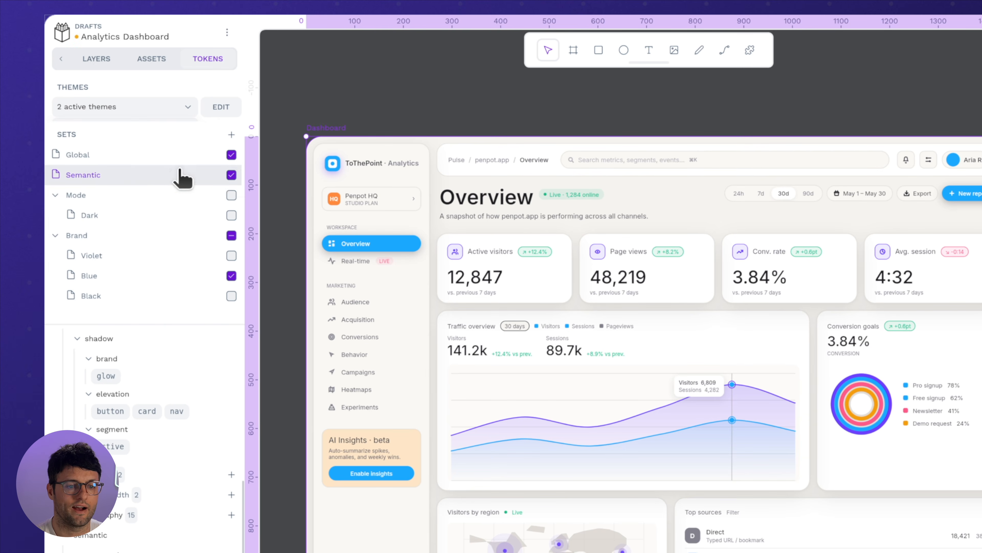
{"action": "left_click", "coordinate": [153, 109]}
{"action": "left_click", "coordinate": [97, 249]}
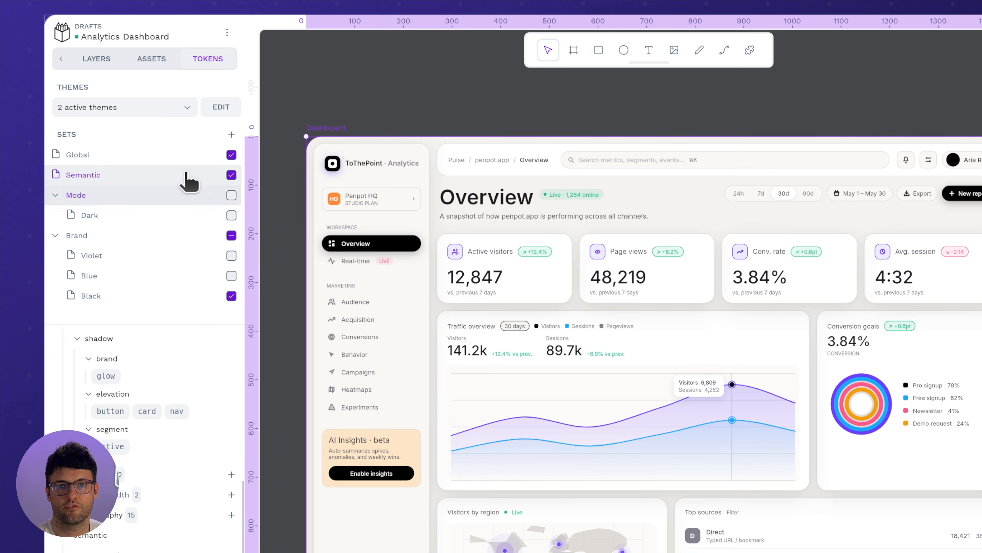
Step: Examine the list of themes with their active sets and close it
{"action": "left_click", "coordinate": [219, 109]}
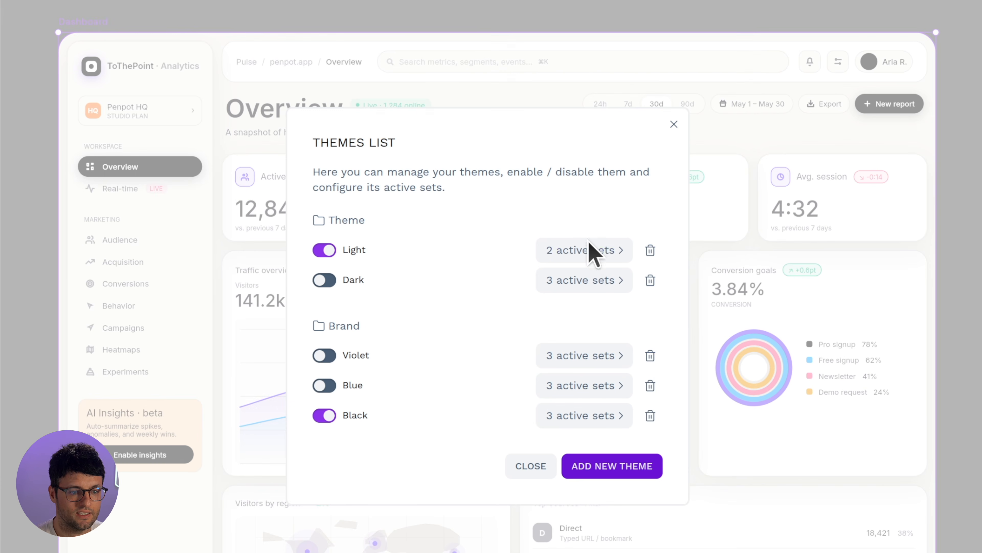
{"action": "left_click", "coordinate": [537, 467]}
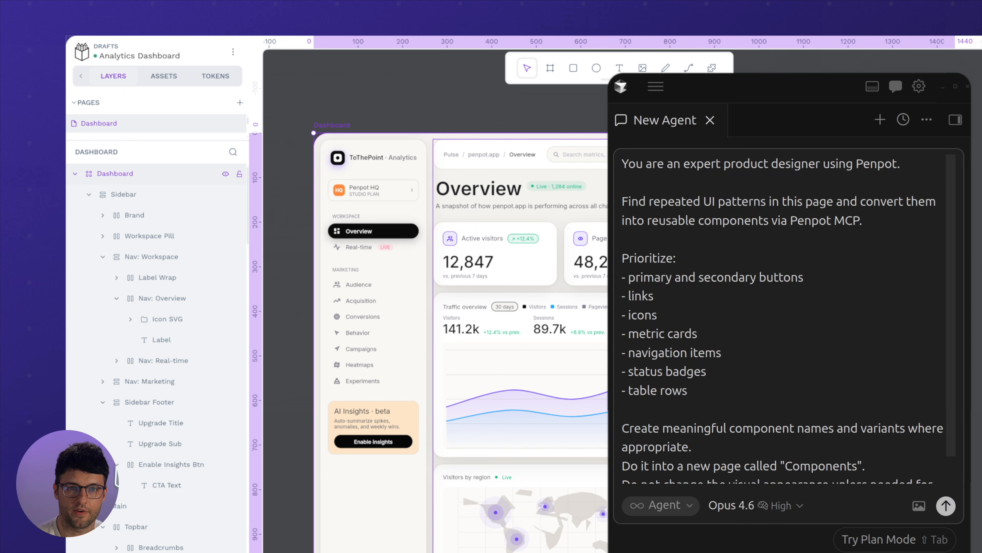
Step: Have the agent convert repeated UI patterns into components on a "Components" page and create ghost and destructive Button variants with default, hover and disabled states
{"action": "left_click", "coordinate": [946, 505]}
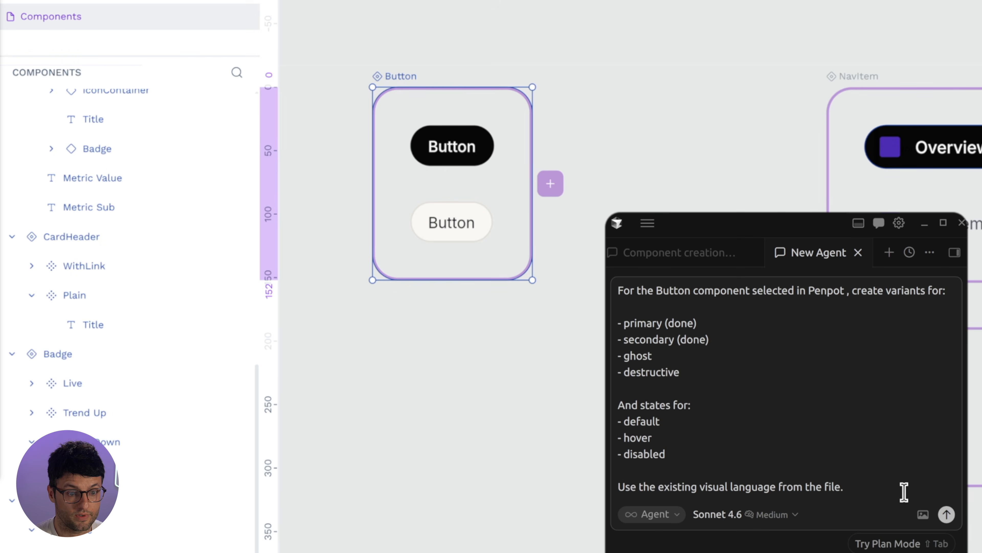
{"action": "left_click", "coordinate": [946, 514]}
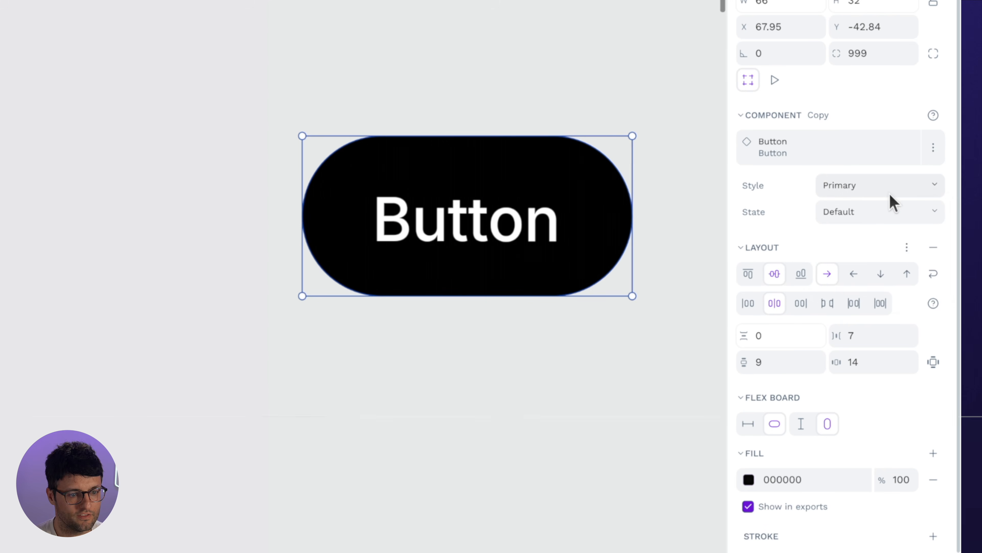
Step: Try the Button copy's variants by setting its style to Ghost and to Secondary, and pick a state for it
{"action": "left_click", "coordinate": [890, 191]}
{"action": "left_click", "coordinate": [880, 237]}
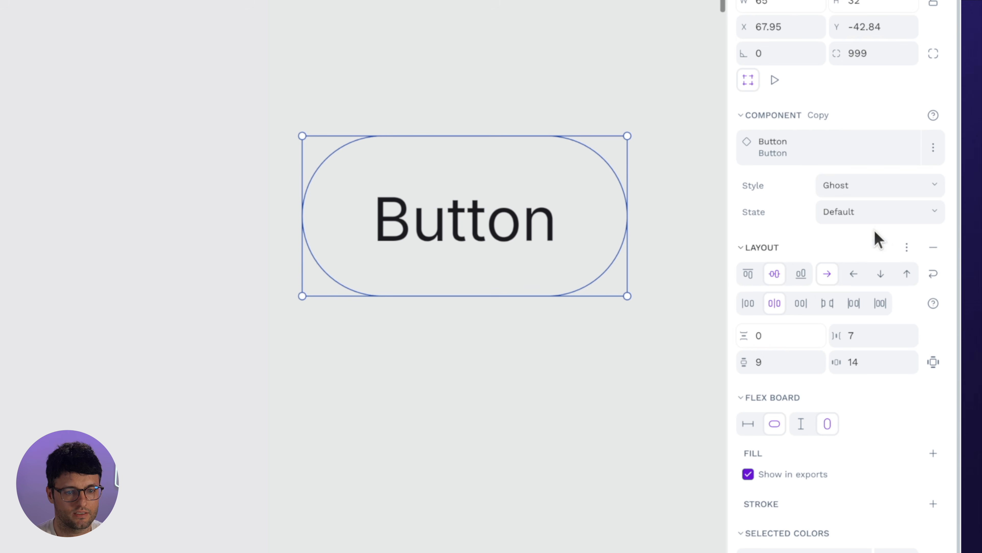
{"action": "left_click", "coordinate": [876, 192]}
{"action": "left_click", "coordinate": [866, 259]}
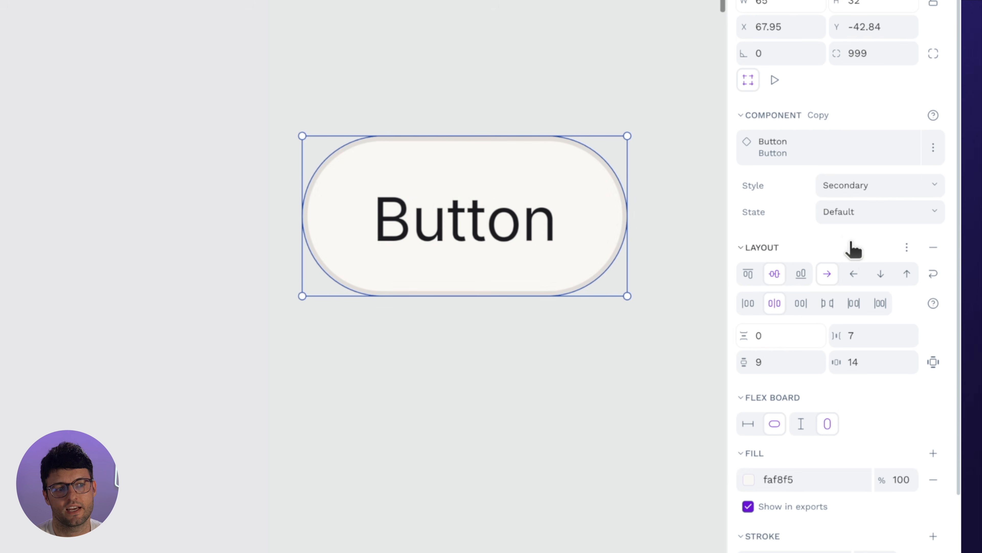
{"action": "left_click", "coordinate": [854, 216]}
{"action": "left_click", "coordinate": [865, 265]}
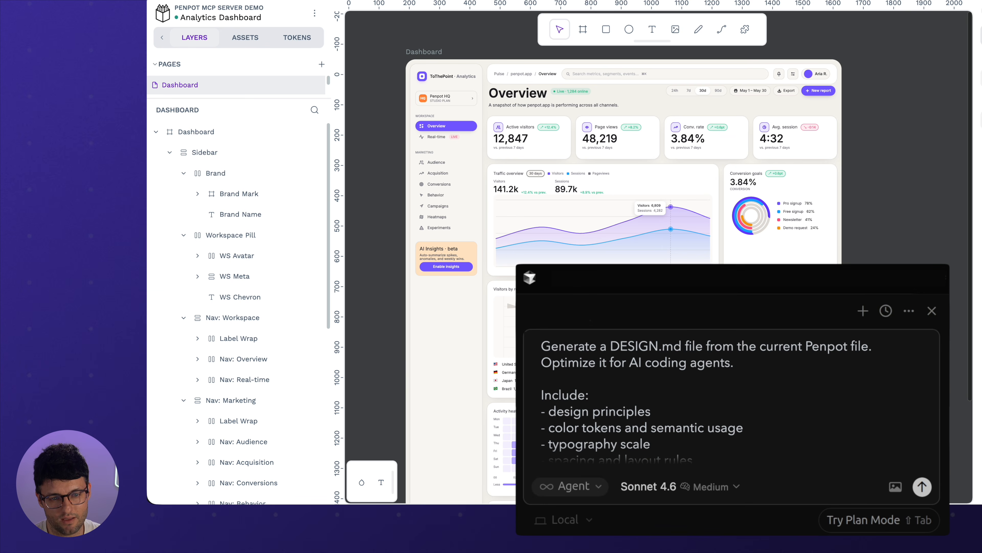
Step: Have the agent generate a DESIGN.md file from the current Penpot file, optimized for AI coding agents, and read its opening sections
{"action": "left_click", "coordinate": [922, 487]}
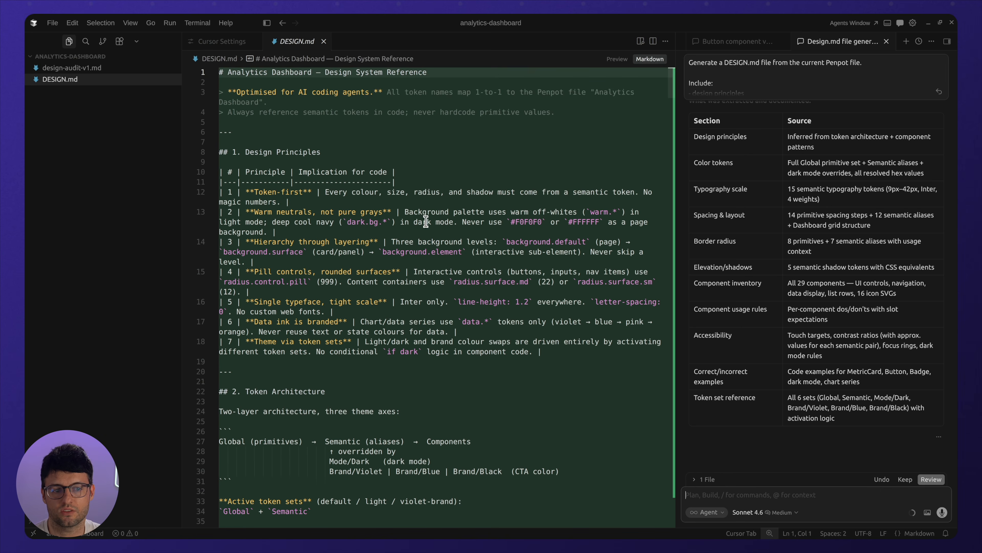
{"action": "scroll", "coordinate": [426, 221], "scroll_direction": "down", "scroll_amount": 1}
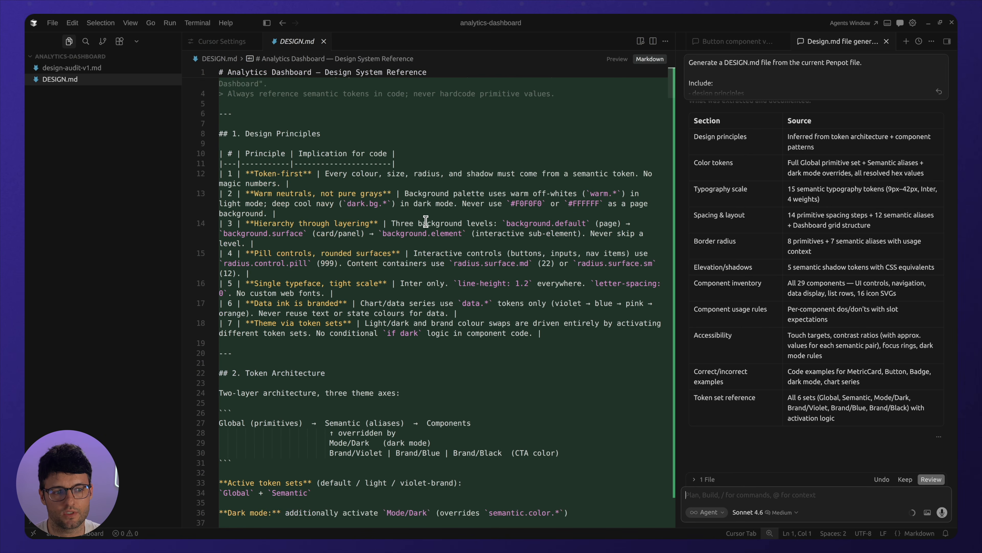
Step: Read the design principles, token architecture and color token sections of DESIGN.md
{"action": "scroll", "coordinate": [426, 220], "scroll_direction": "down", "scroll_amount": 2}
{"action": "scroll", "coordinate": [426, 221], "scroll_direction": "down", "scroll_amount": 6}
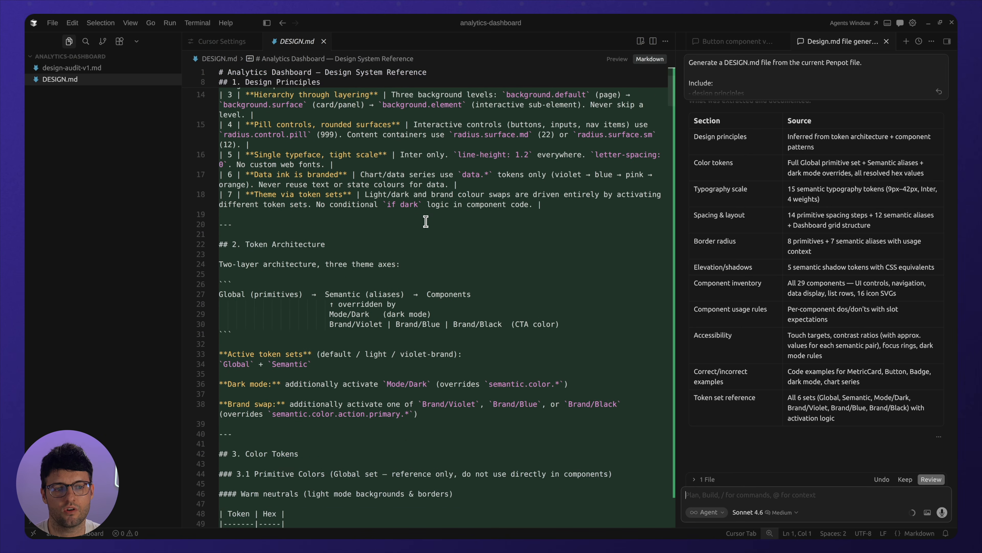
{"action": "scroll", "coordinate": [426, 220], "scroll_direction": "up", "scroll_amount": 9}
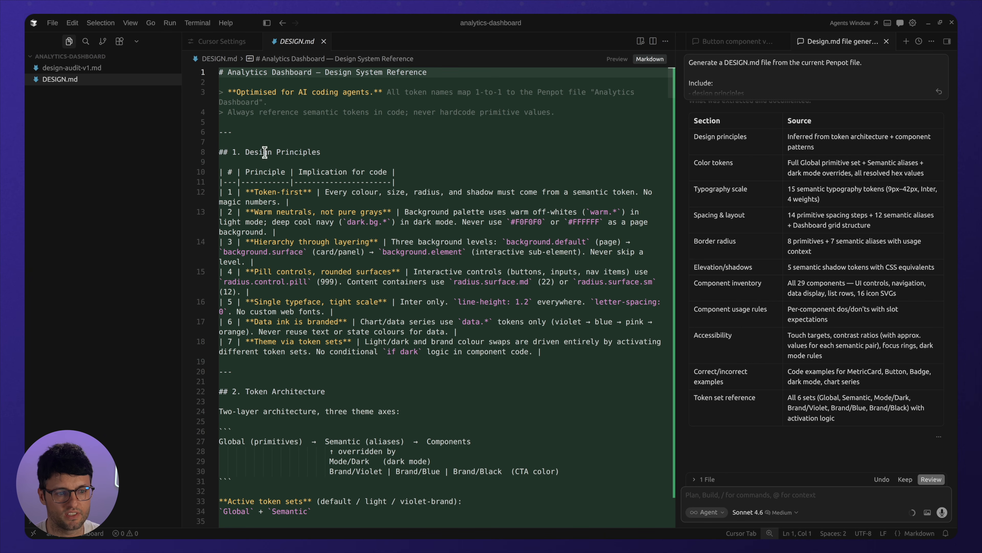
{"action": "scroll", "coordinate": [377, 188], "scroll_direction": "down", "scroll_amount": 15}
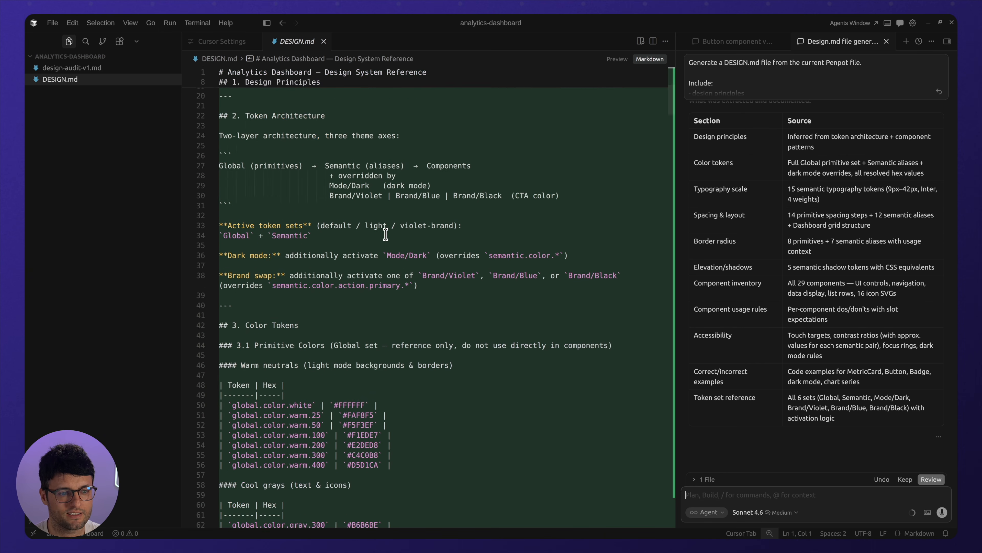
{"action": "scroll", "coordinate": [267, 225], "scroll_direction": "down", "scroll_amount": 20}
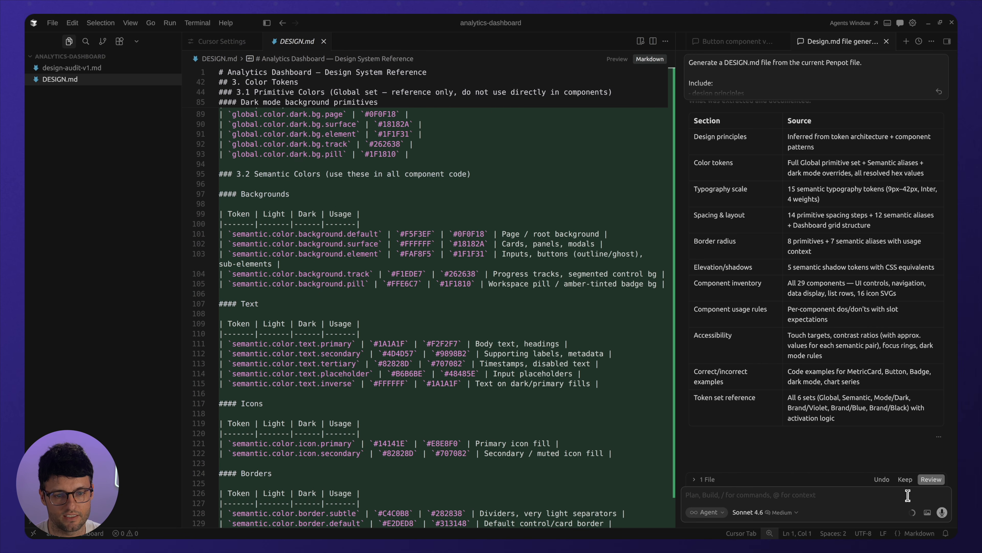
Step: Keep the agent's DESIGN.md changes, dismiss the Disable Inline Diffs suggestion, and review the typography, spacing and border radius sections
{"action": "left_click", "coordinate": [905, 479]}
{"action": "scroll", "coordinate": [467, 360], "scroll_direction": "down", "scroll_amount": 2}
{"action": "scroll", "coordinate": [467, 360], "scroll_direction": "down", "scroll_amount": 20}
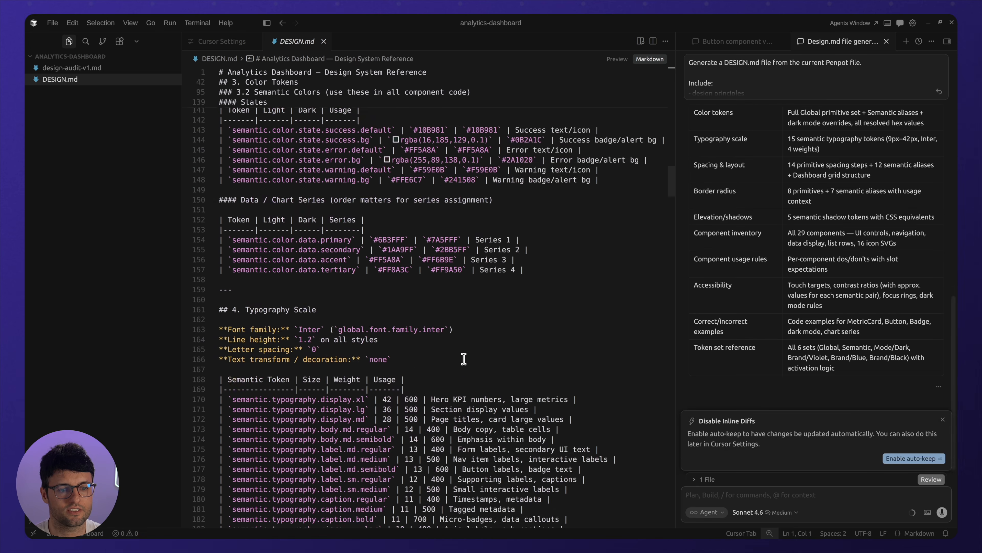
{"action": "left_click_drag", "start_coordinate": [233, 309], "coordinate": [436, 377]}
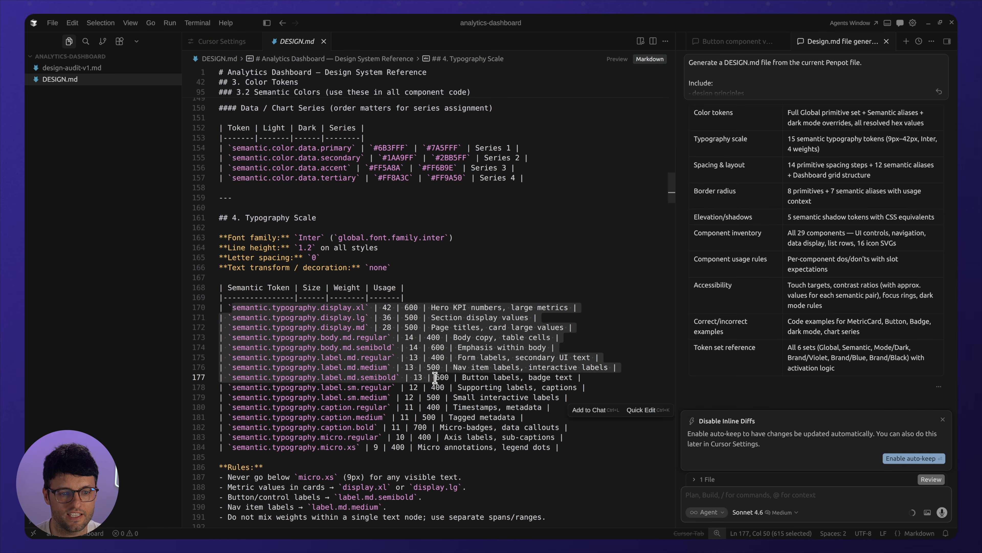
{"action": "scroll", "coordinate": [434, 378], "scroll_direction": "down", "scroll_amount": 5}
{"action": "scroll", "coordinate": [434, 378], "scroll_direction": "down", "scroll_amount": 20}
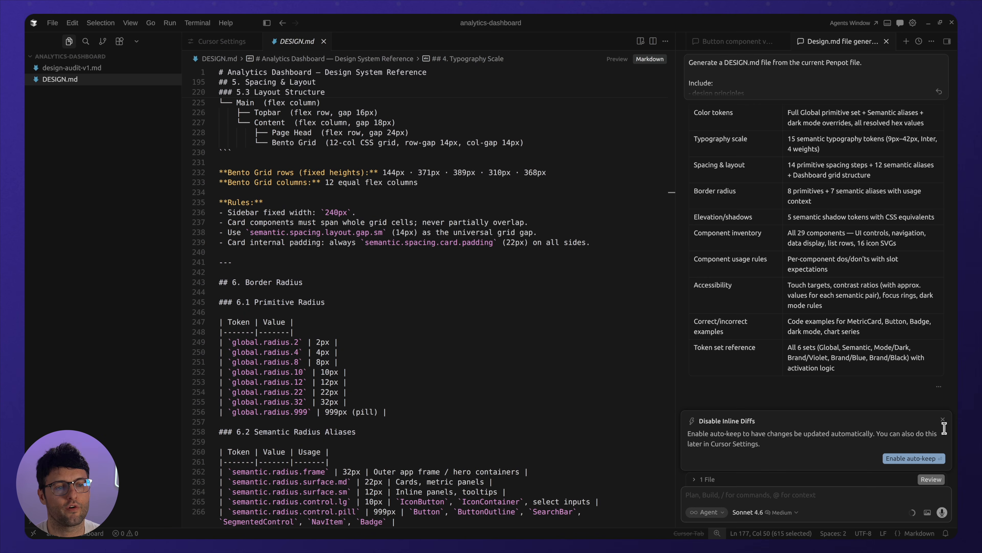
{"action": "left_click", "coordinate": [943, 421]}
Step: Review the DESIGN.md sections on elevation, border width, opacity, component inventory and component usage rules such as those for IconButton
{"action": "scroll", "coordinate": [556, 317], "scroll_direction": "down", "scroll_amount": 20}
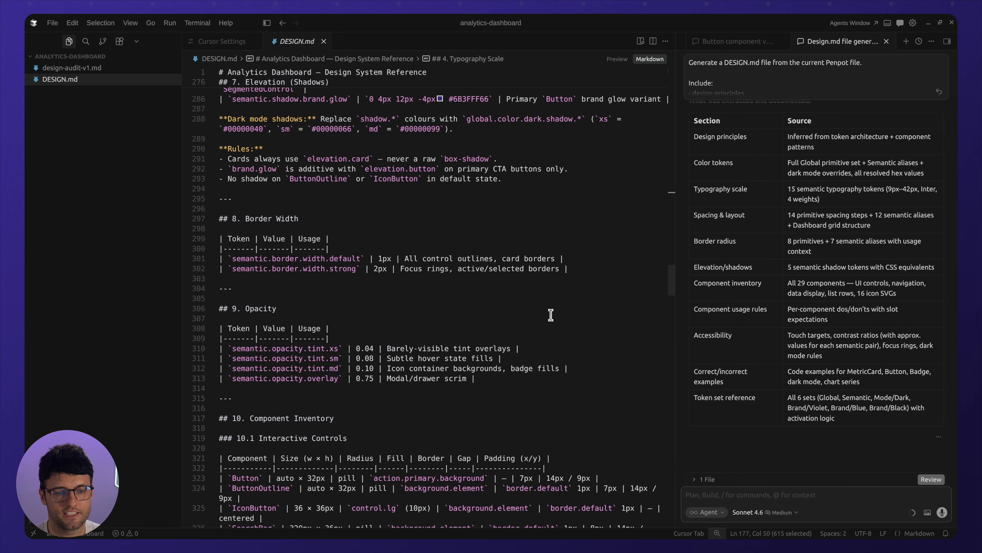
{"action": "left_click_drag", "start_coordinate": [224, 211], "coordinate": [543, 276]}
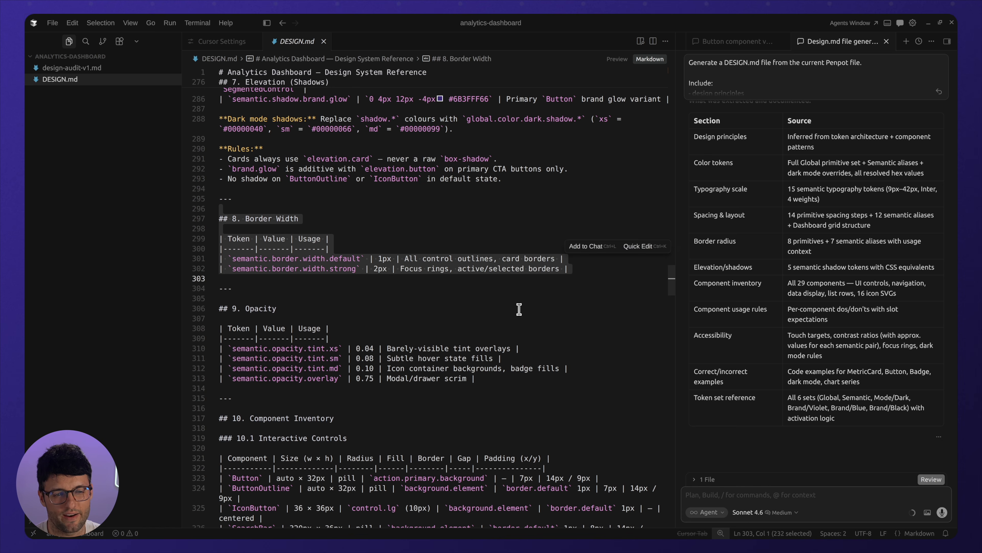
{"action": "scroll", "coordinate": [416, 321], "scroll_direction": "down", "scroll_amount": 10}
{"action": "left_click_drag", "start_coordinate": [233, 268], "coordinate": [580, 396]}
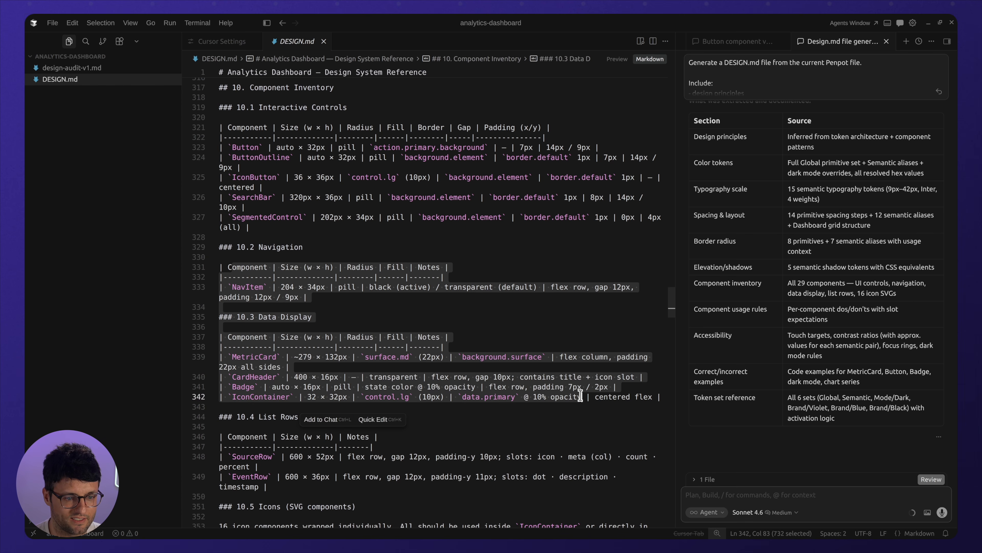
{"action": "left_click_drag", "start_coordinate": [671, 307], "coordinate": [673, 337]}
{"action": "left_click_drag", "start_coordinate": [459, 347], "coordinate": [220, 288]}
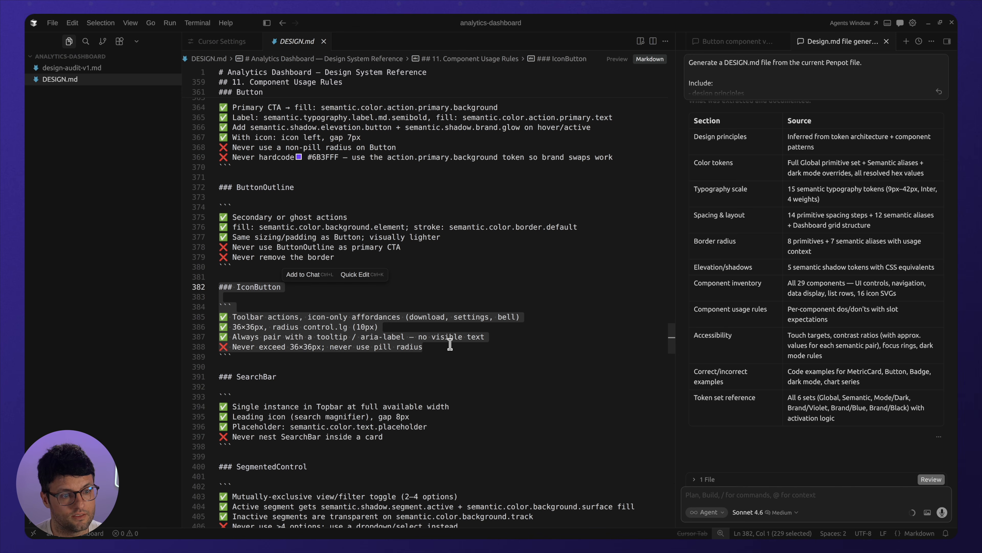
{"action": "scroll", "coordinate": [544, 374], "scroll_direction": "down", "scroll_amount": 4}
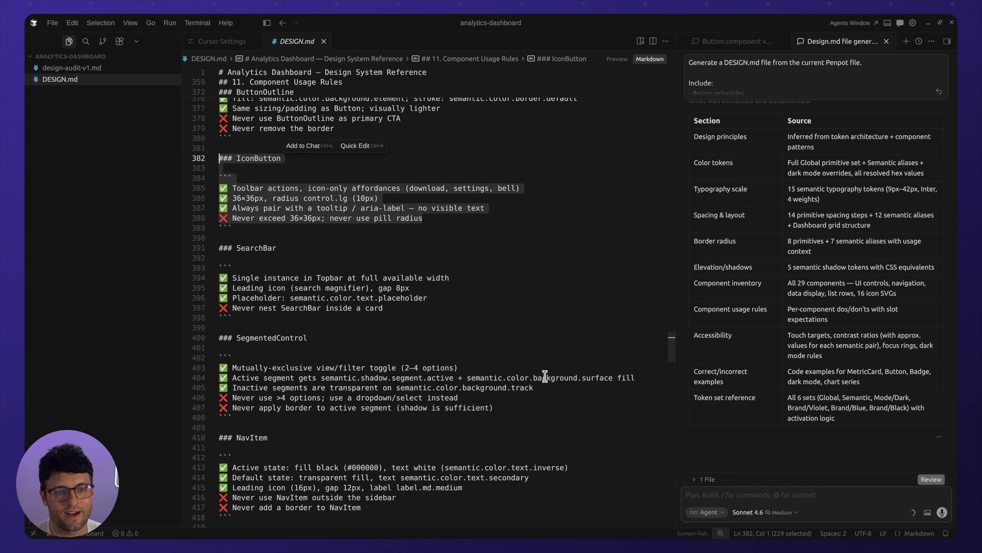
{"action": "scroll", "coordinate": [544, 375], "scroll_direction": "down", "scroll_amount": 8}
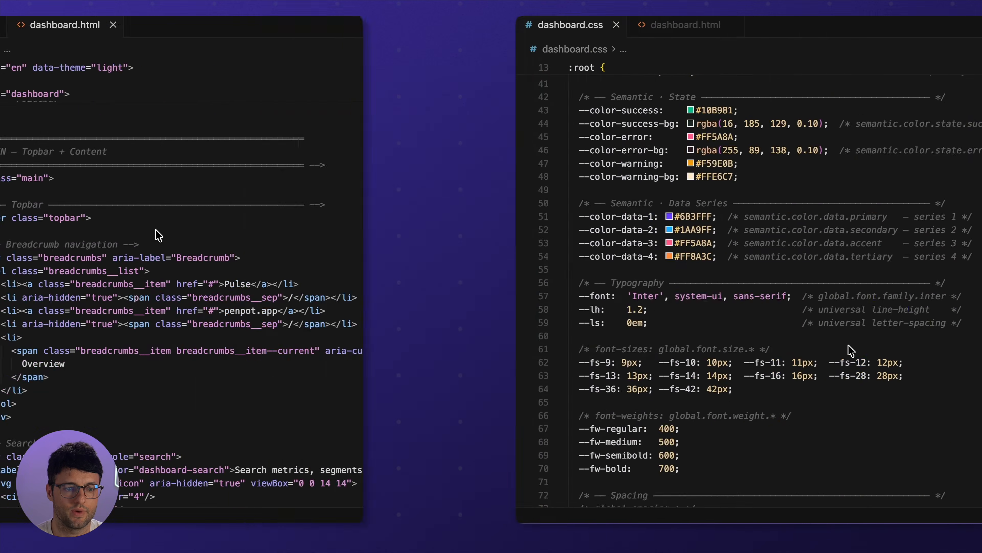
Step: Look through the dashboard.html and dashboard.css code, review the rendered Overview page from top to bottom and toggle its dark mode
{"action": "scroll", "coordinate": [285, 238], "scroll_direction": "up", "scroll_amount": 5}
{"action": "scroll", "coordinate": [828, 348], "scroll_direction": "down", "scroll_amount": 15}
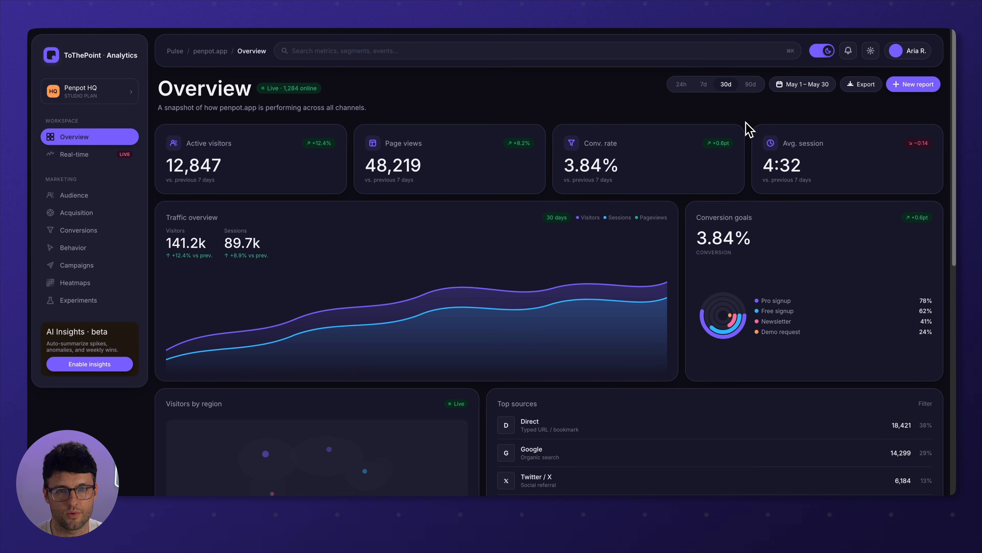
{"action": "scroll", "coordinate": [746, 135], "scroll_direction": "down", "scroll_amount": 10}
{"action": "scroll", "coordinate": [746, 136], "scroll_direction": "up", "scroll_amount": 10}
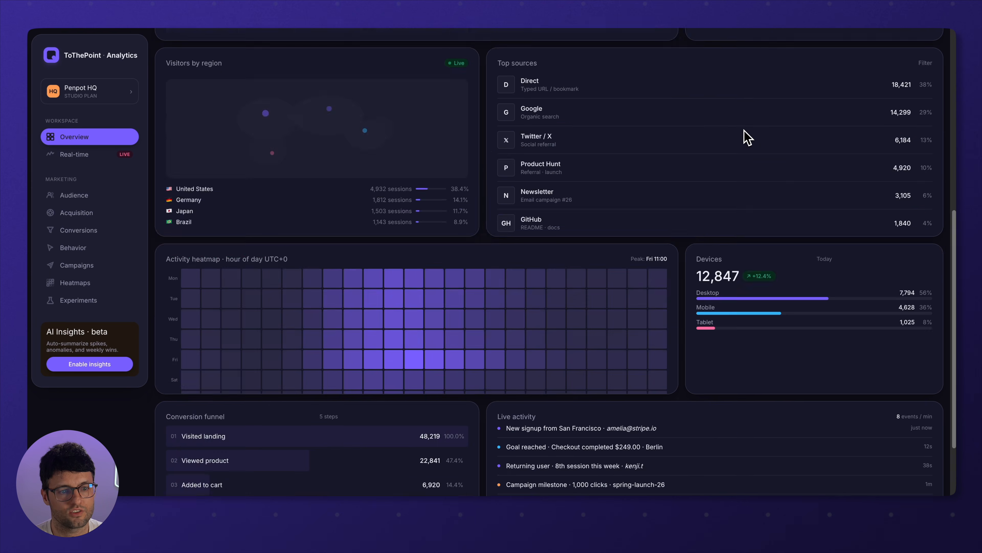
{"action": "left_click", "coordinate": [825, 57]}
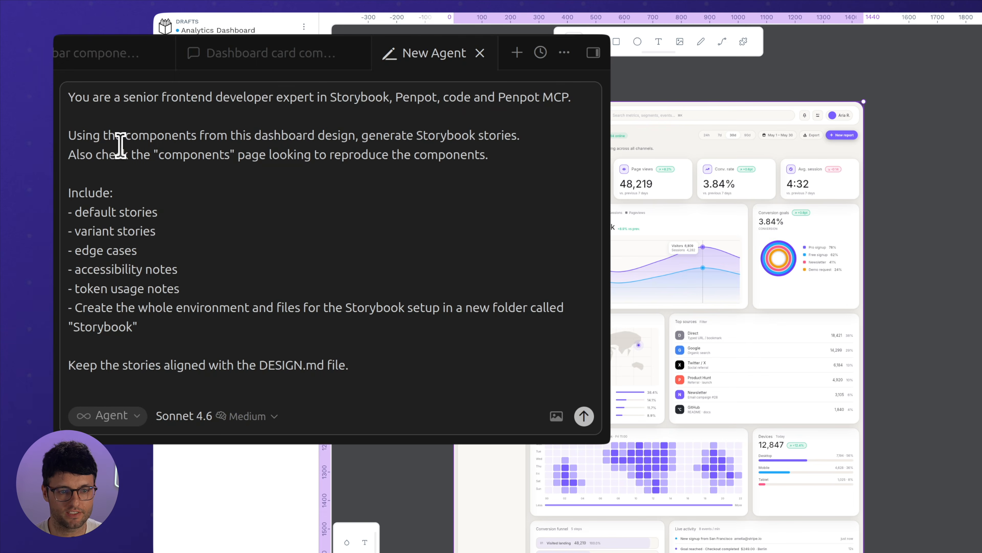
Step: Read the agent prompt for generating Storybook stories and inspect its Penpot sources: the Components page and the Semantic token set
{"action": "left_click_drag", "start_coordinate": [69, 261], "coordinate": [86, 263]}
{"action": "left_click_drag", "start_coordinate": [86, 137], "coordinate": [526, 140]}
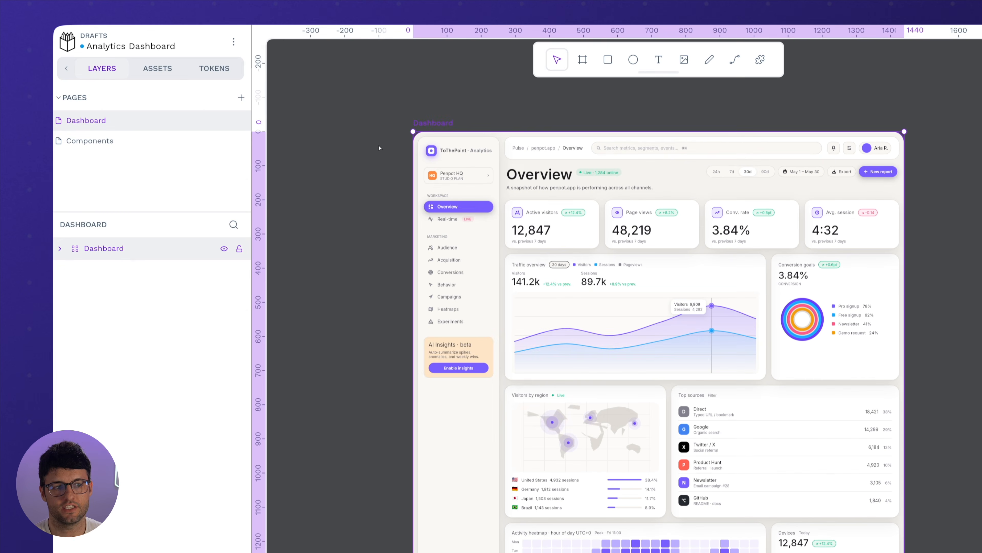
{"action": "left_click", "coordinate": [120, 141]}
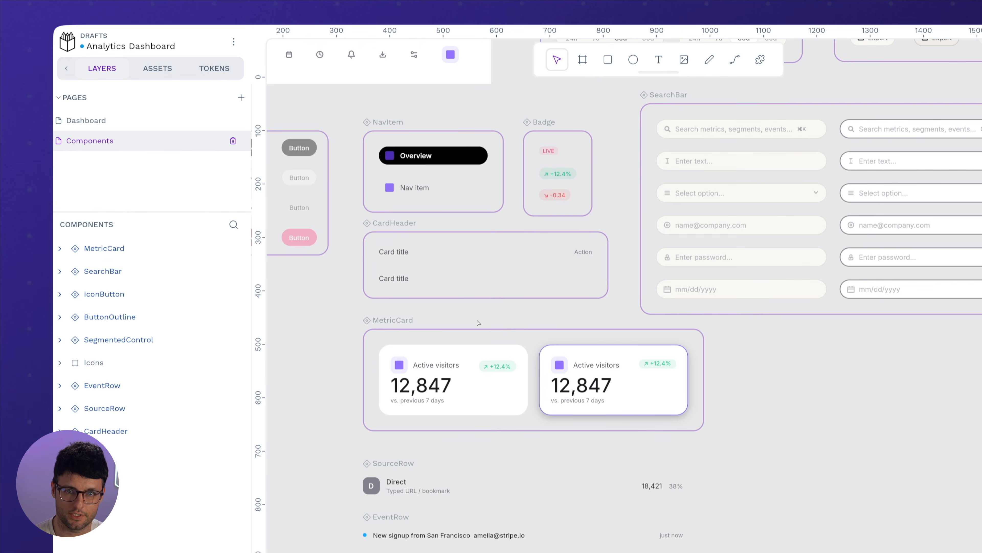
{"action": "left_click_drag", "start_coordinate": [765, 400], "coordinate": [925, 543]}
{"action": "left_click", "coordinate": [212, 73]}
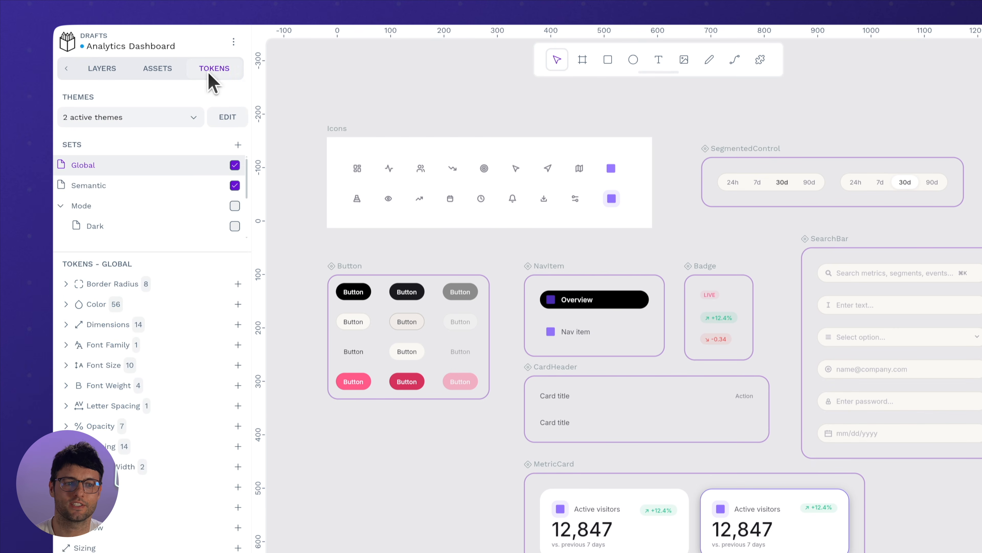
{"action": "left_click", "coordinate": [113, 188]}
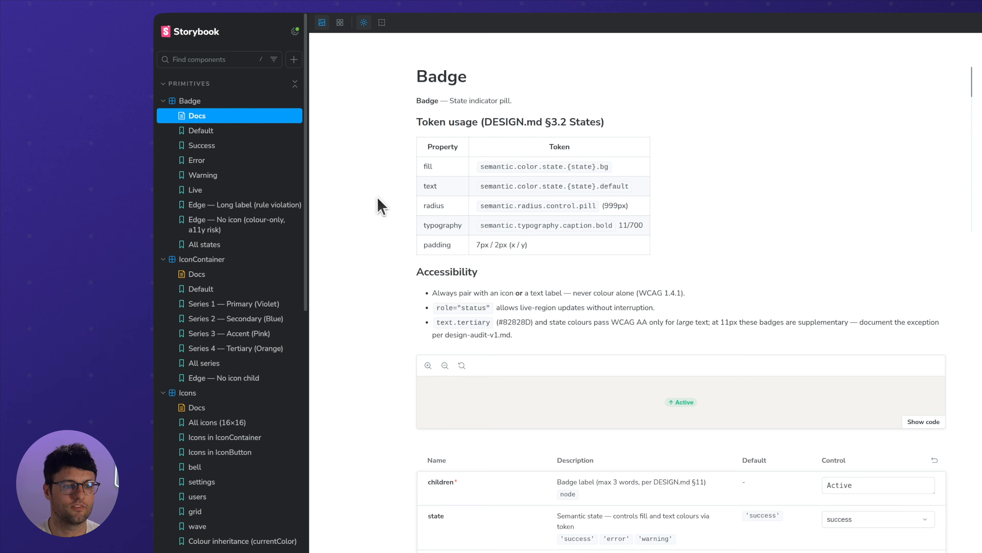
Step: In Storybook, review the Docs pages of the Badge, IconContainer and Icons primitives with their stories
{"action": "scroll", "coordinate": [590, 340], "scroll_direction": "down", "scroll_amount": 1}
{"action": "scroll", "coordinate": [594, 348], "scroll_direction": "down", "scroll_amount": 10}
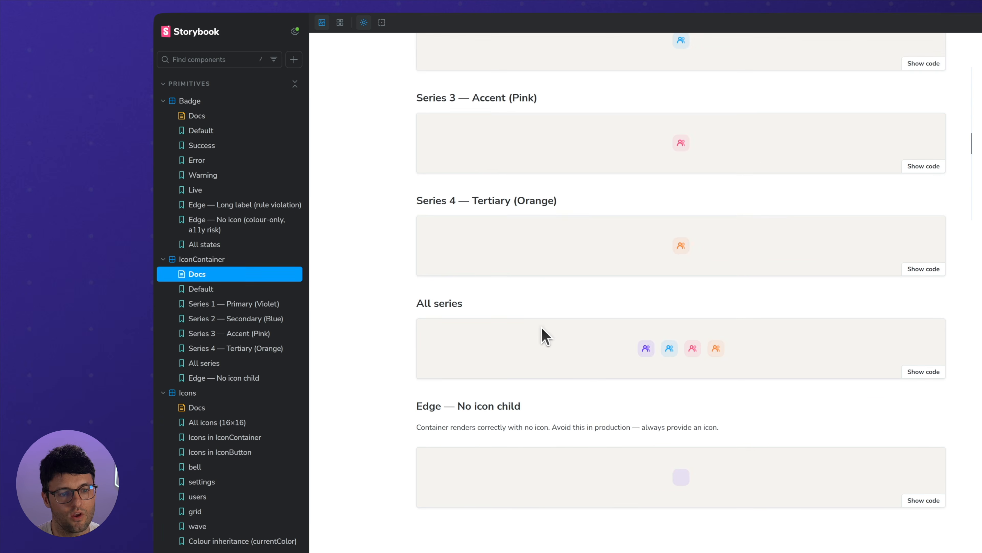
{"action": "left_click", "coordinate": [214, 407]}
{"action": "scroll", "coordinate": [471, 357], "scroll_direction": "down", "scroll_amount": 10}
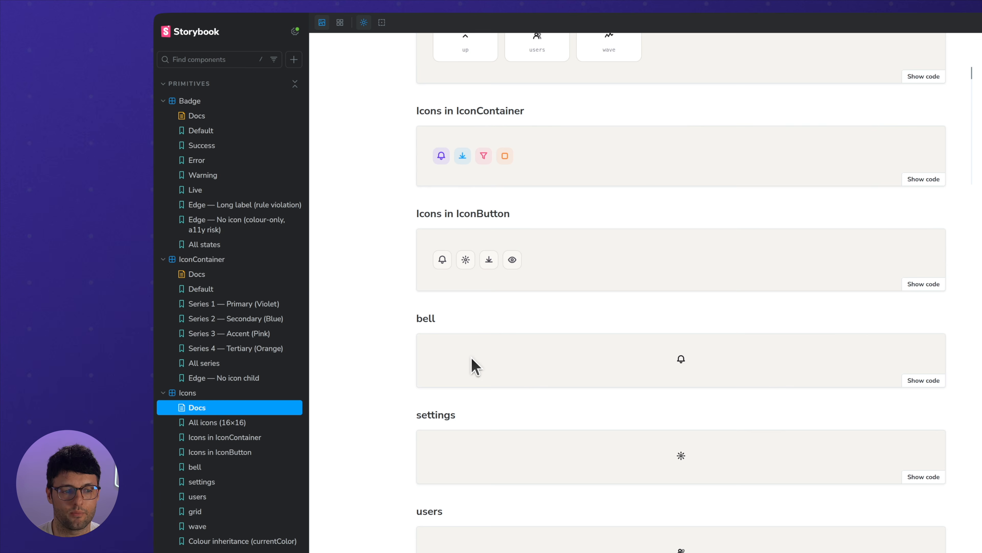
{"action": "scroll", "coordinate": [471, 357], "scroll_direction": "down", "scroll_amount": 7}
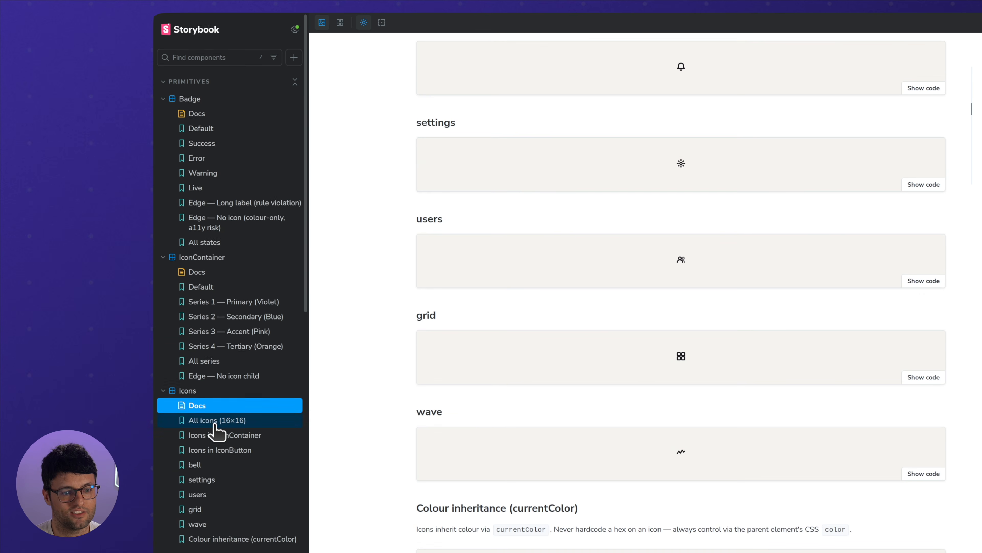
Step: Open the Button control's Docs page and examine its token usage, icon, disabled, edge-case and brand stories
{"action": "scroll", "coordinate": [218, 432], "scroll_direction": "down", "scroll_amount": 7}
{"action": "left_click", "coordinate": [214, 296]}
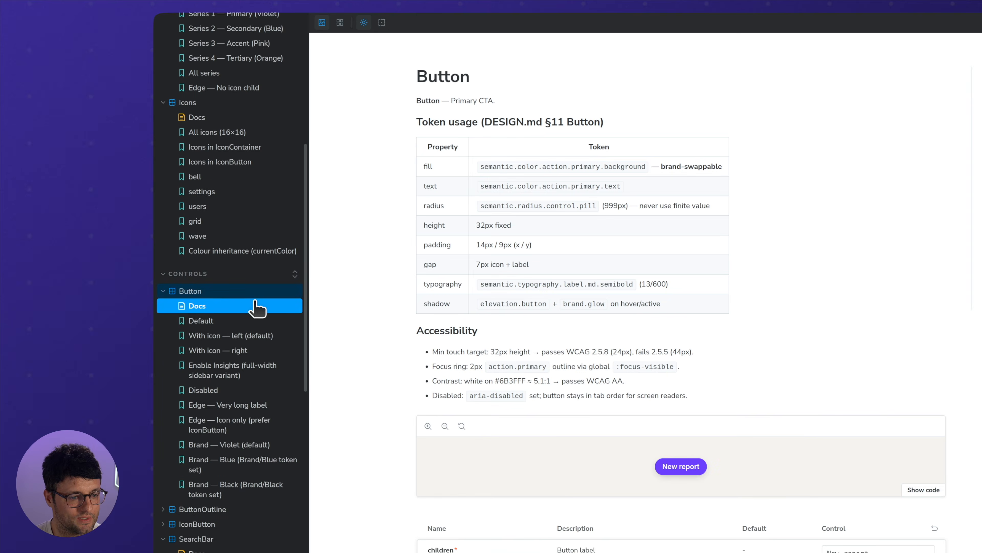
{"action": "scroll", "coordinate": [545, 381], "scroll_direction": "down", "scroll_amount": 18}
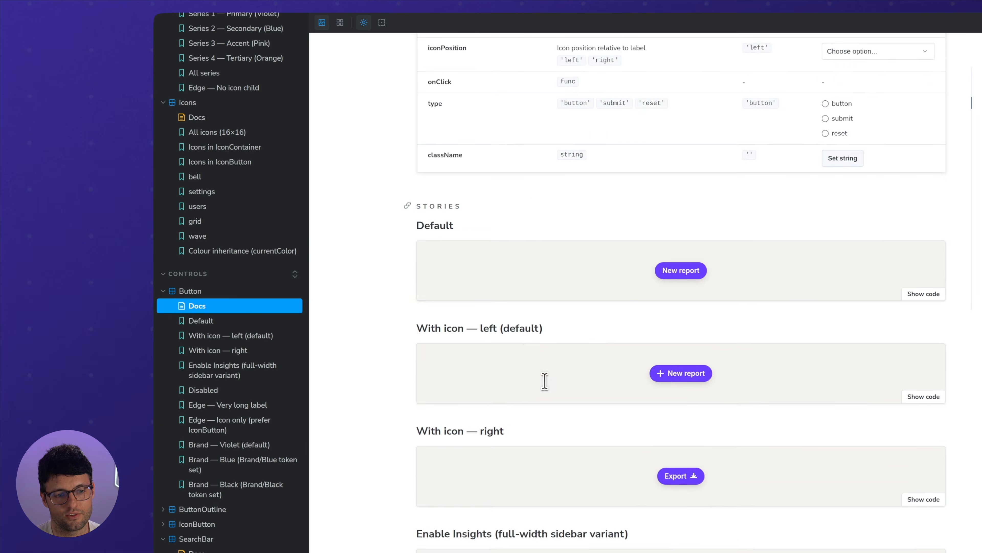
{"action": "scroll", "coordinate": [545, 382], "scroll_direction": "down", "scroll_amount": 12}
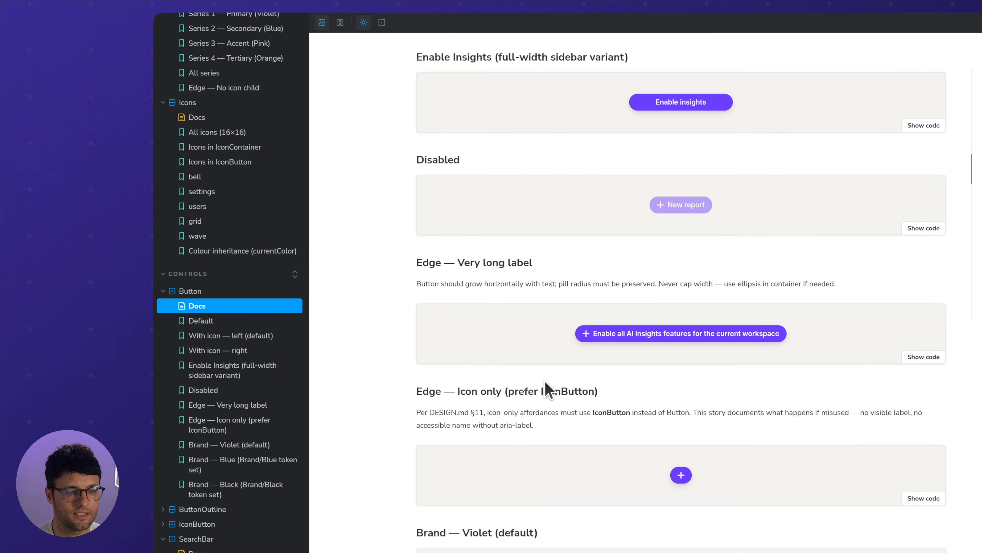
{"action": "scroll", "coordinate": [545, 381], "scroll_direction": "down", "scroll_amount": 5}
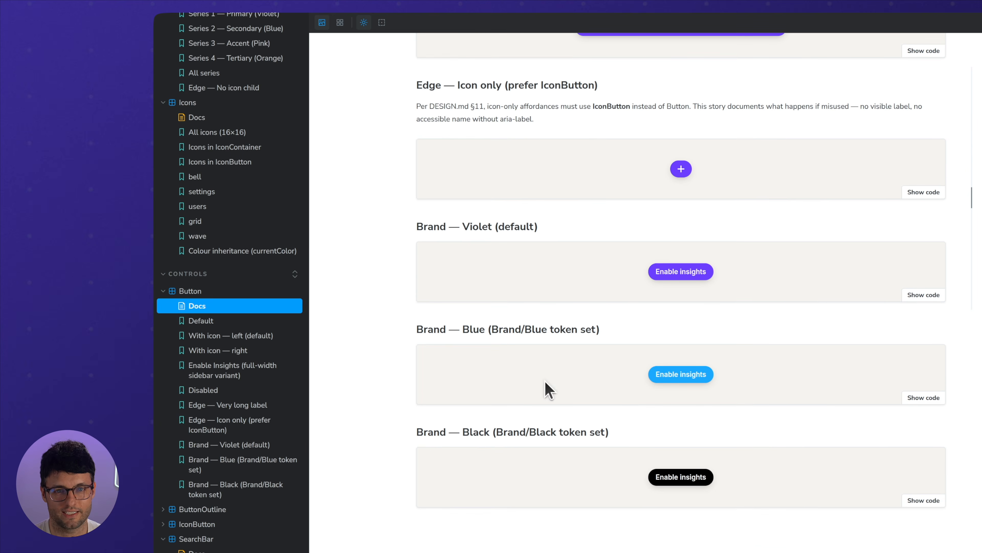